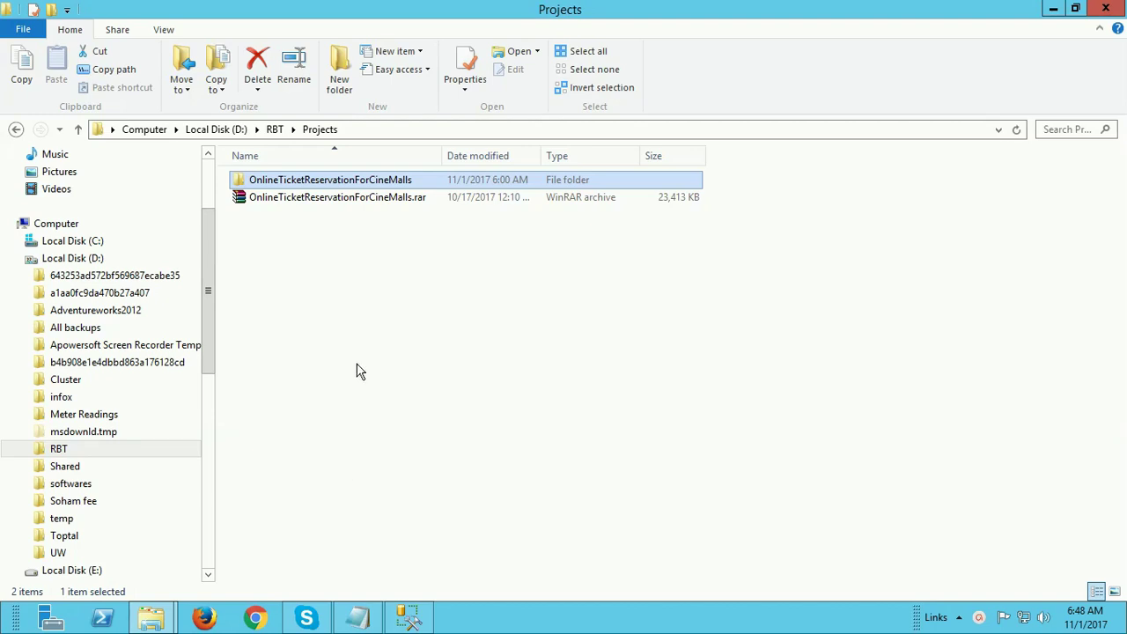
Open the OnlineTicketReservationForCineMalls folder in D:\RBT\Projects to show OTR_CODE, OTR_DB and OTR_Doc
double_click(327, 181)
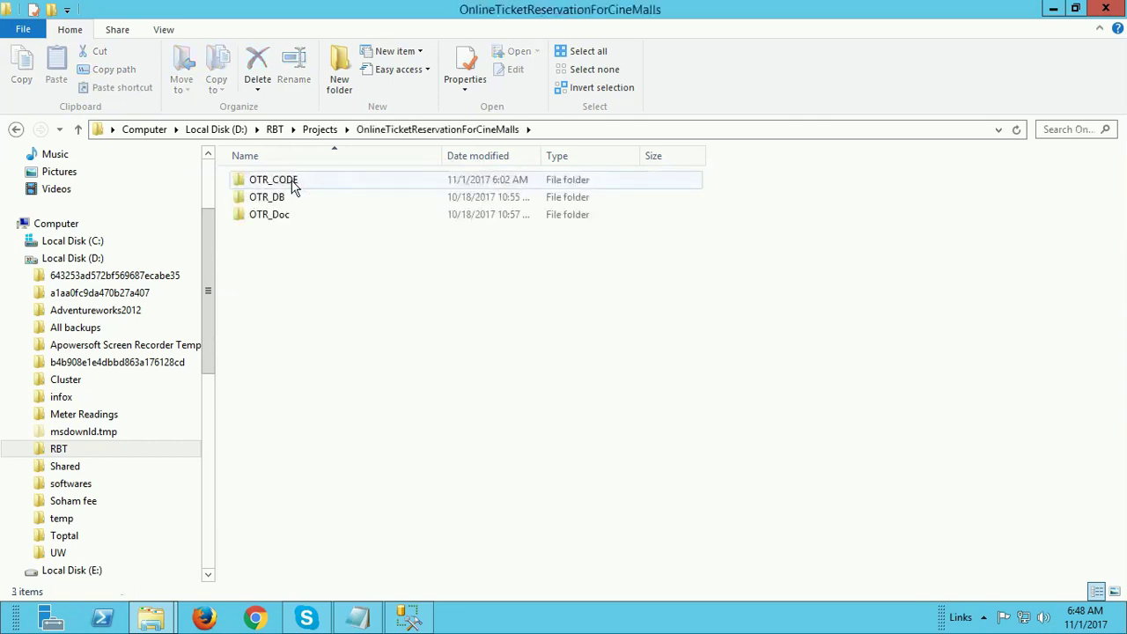
Search 'vis' from the Start screen and launch Visual Studio 2015
left_click(13, 613)
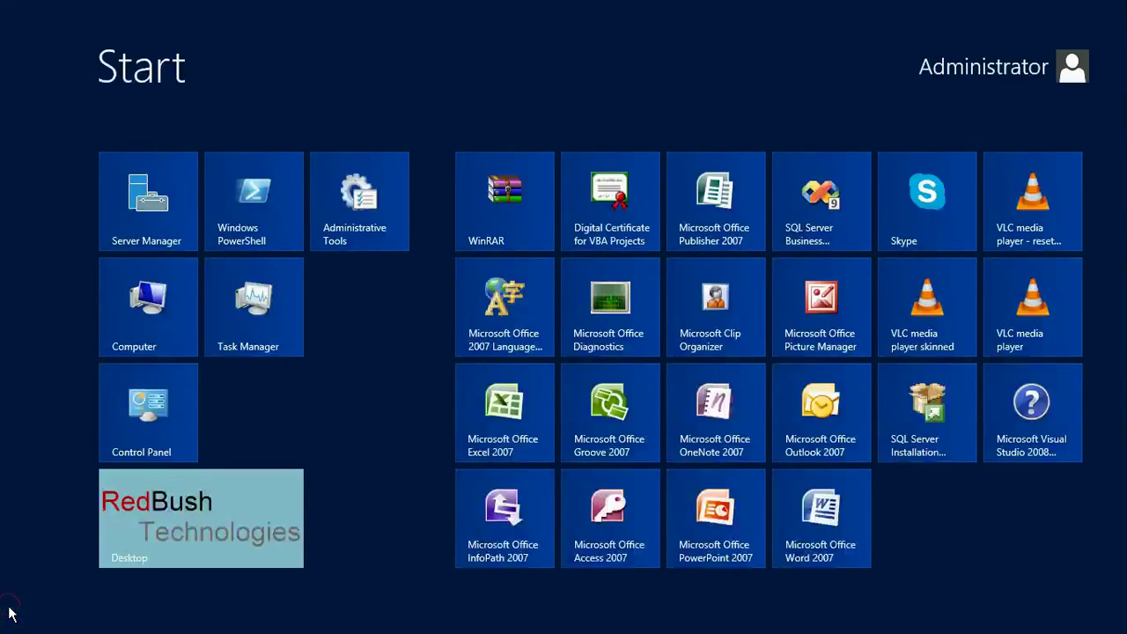
type("vis")
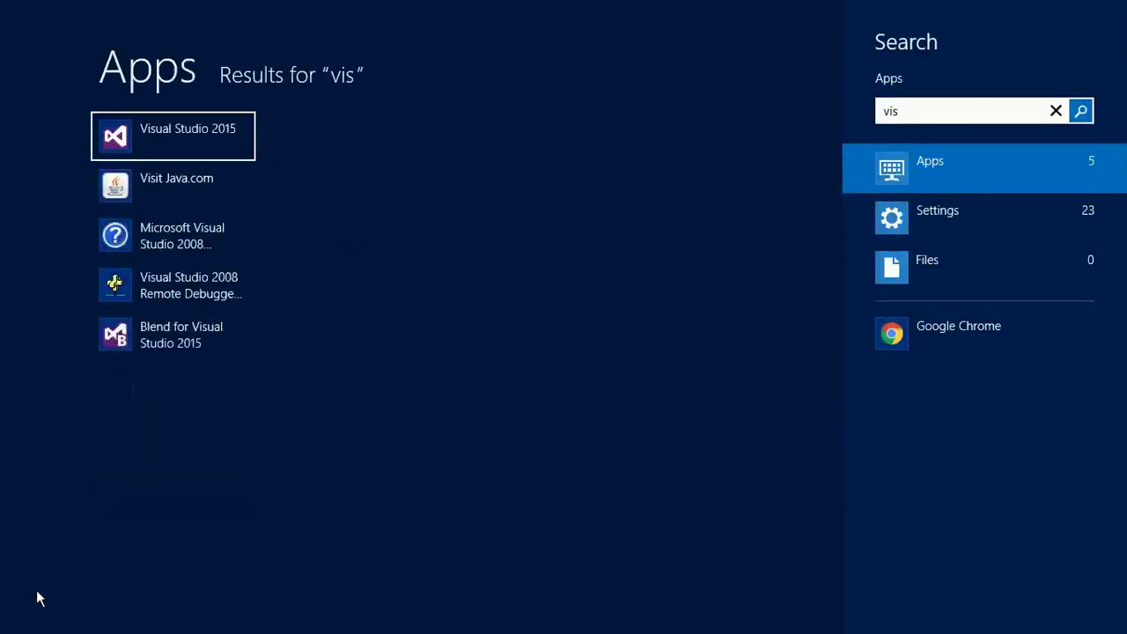
left_click(214, 138)
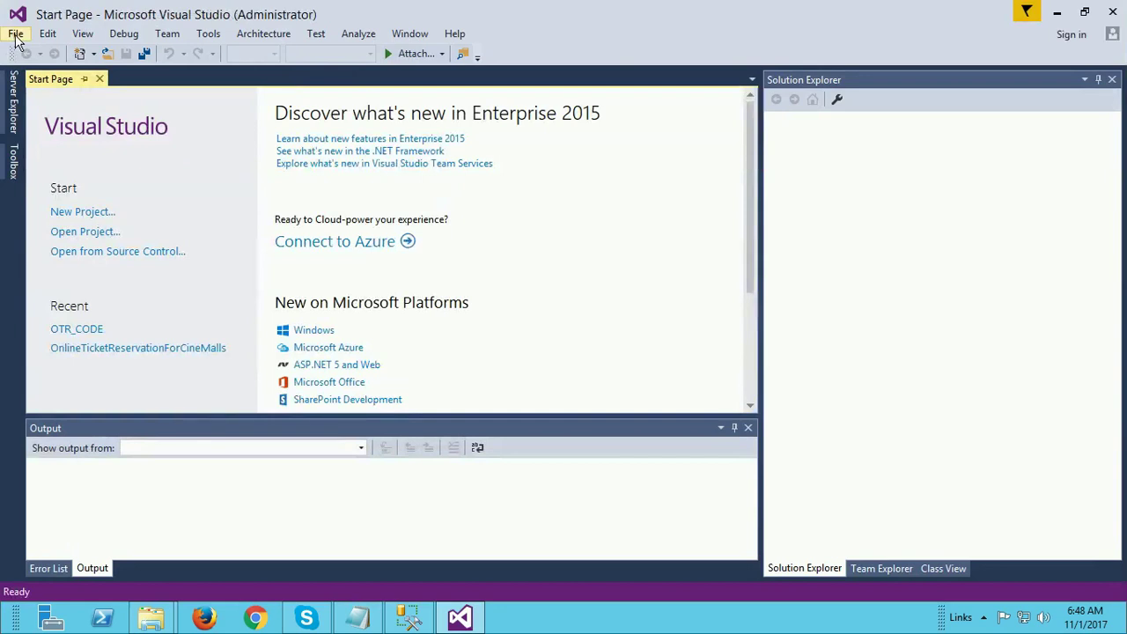
Open the OTR_CODE folder as a web site and run it in Google Chrome
left_click(16, 36)
mouse_move(42, 72)
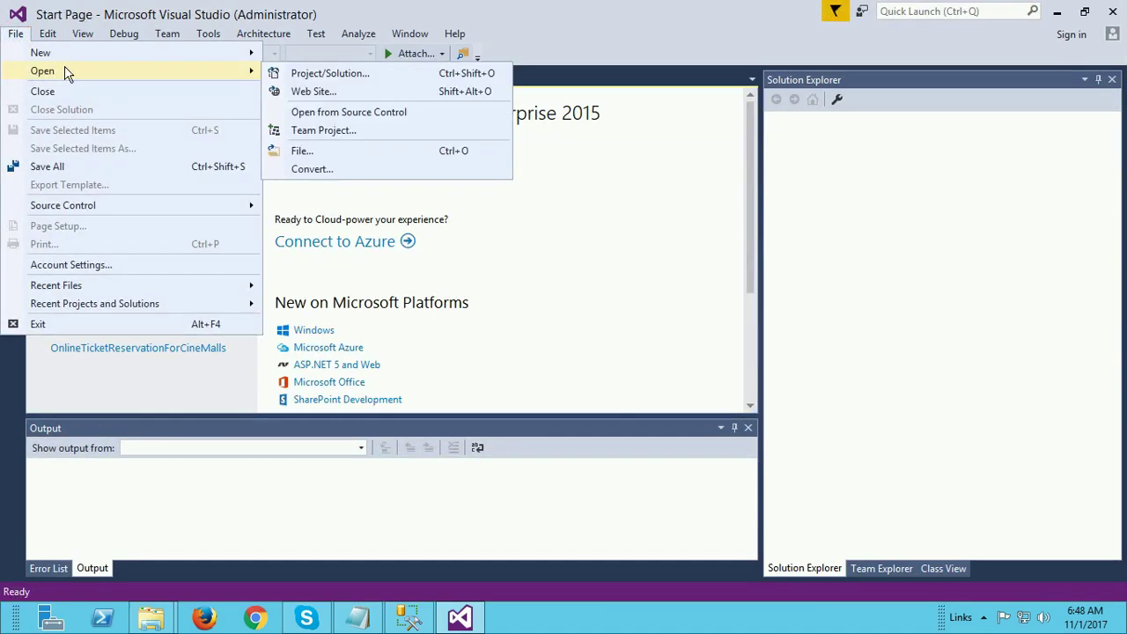
left_click(301, 94)
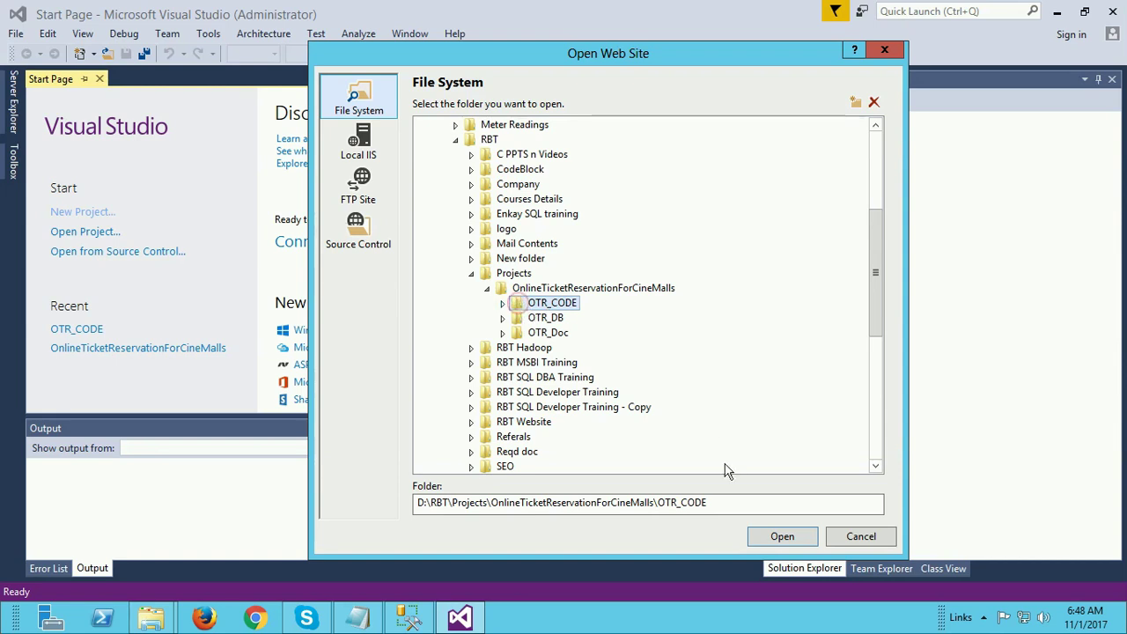
left_click(779, 539)
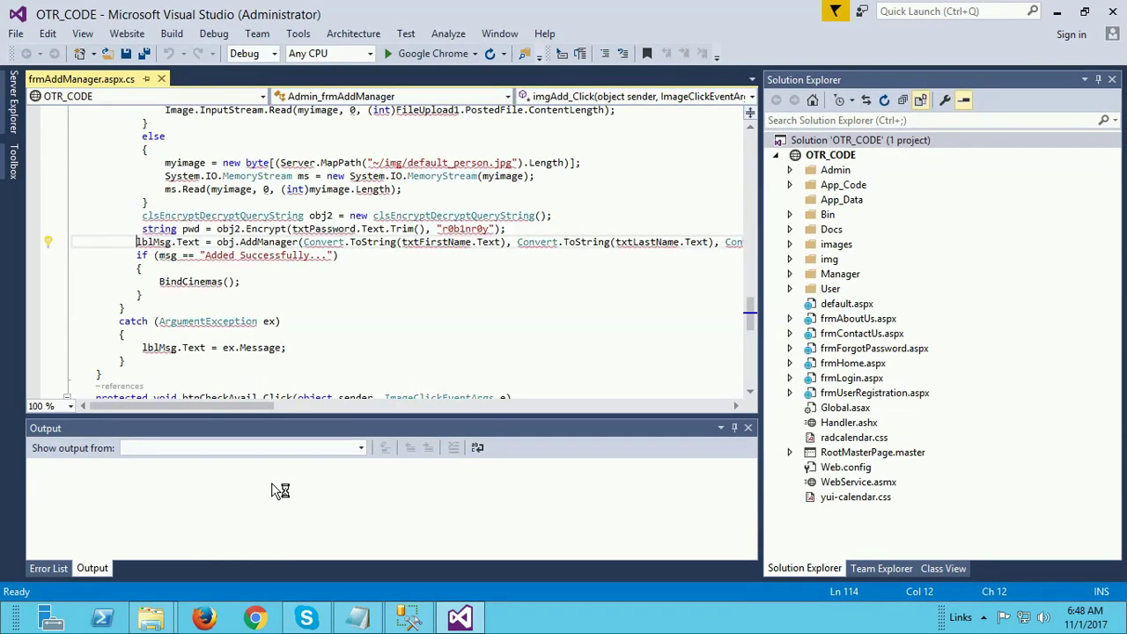
left_click(419, 54)
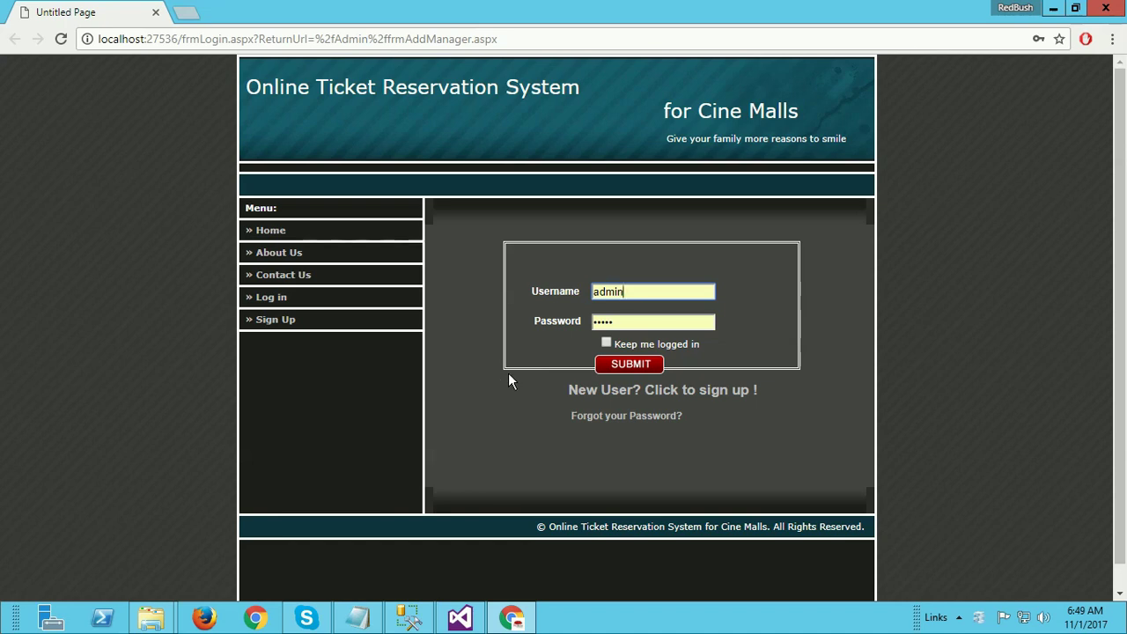
Log in as admin with the account password and go to Add > Add Manager
left_click(636, 322)
key("ctrl+a")
type("123")
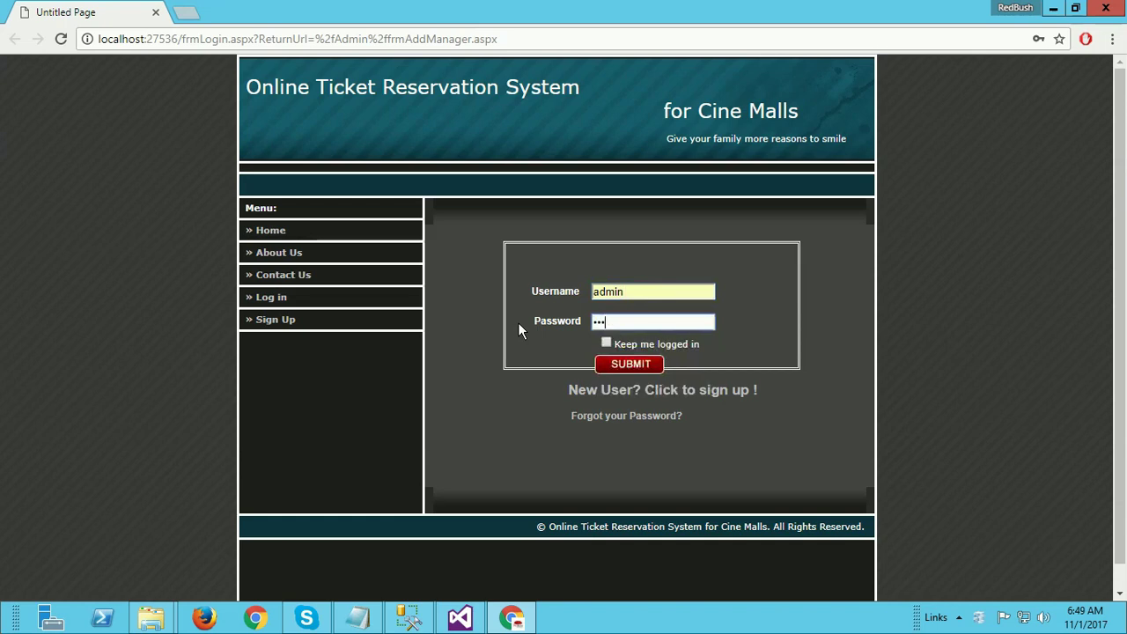
type("45")
left_click(631, 366)
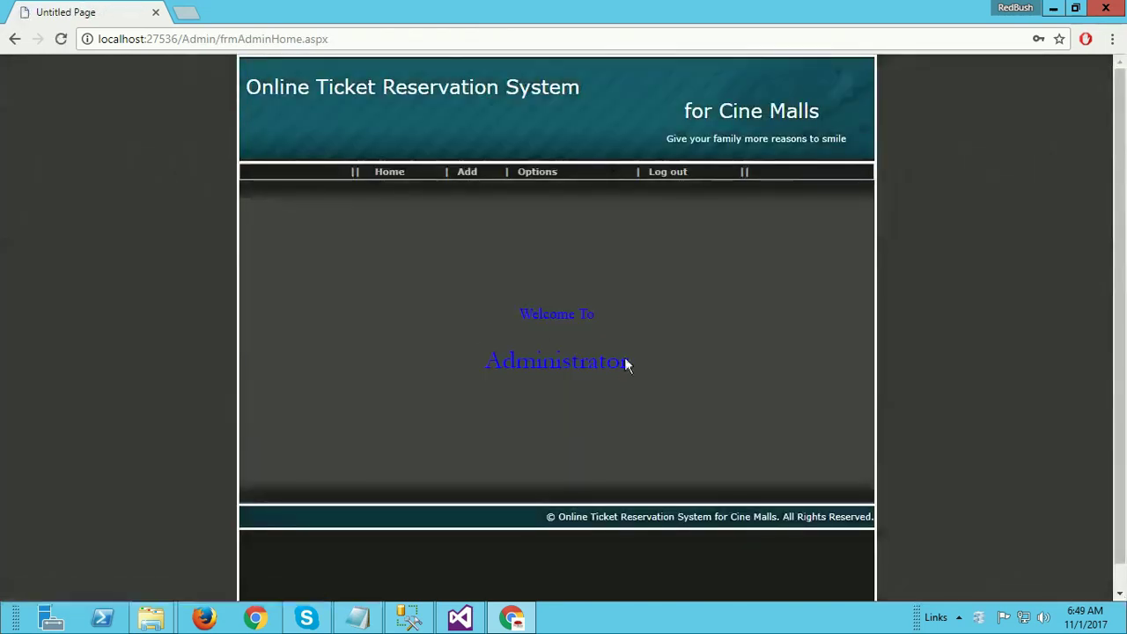
left_click(470, 174)
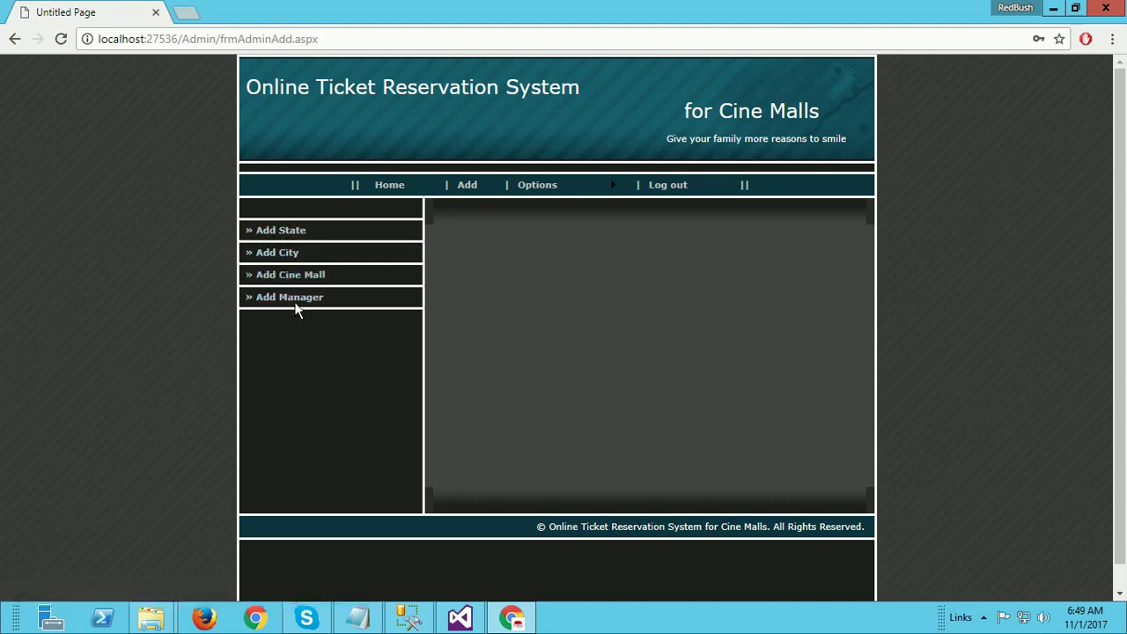
left_click(292, 301)
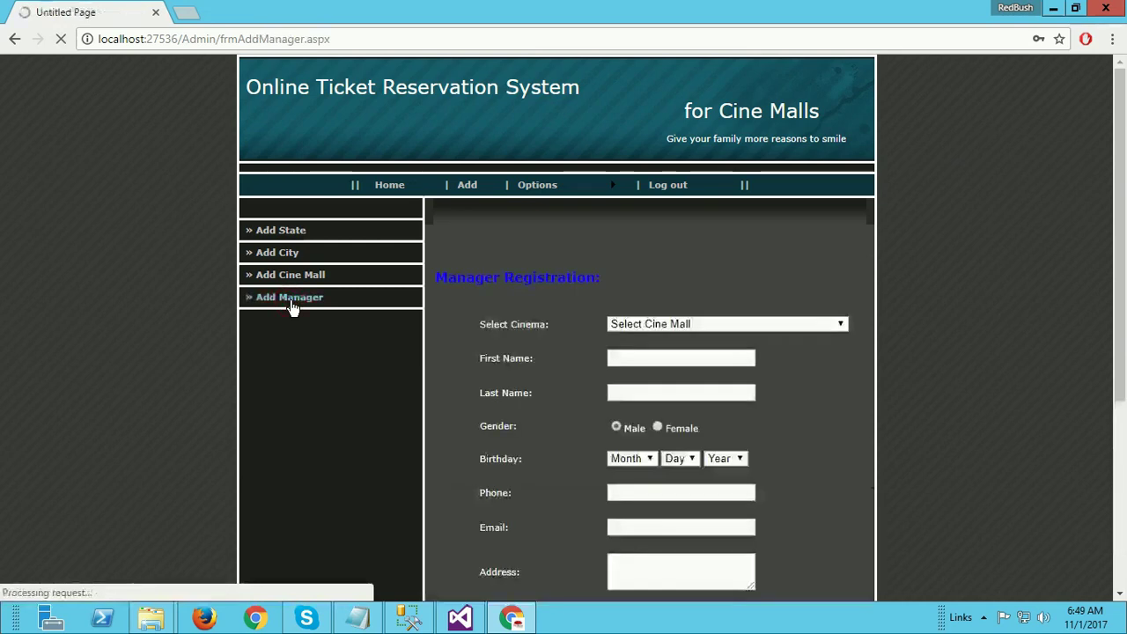
Choose BigCinemas (Mumbai), enter the manager's first and last name, and select Male
left_click(833, 325)
left_click(672, 355)
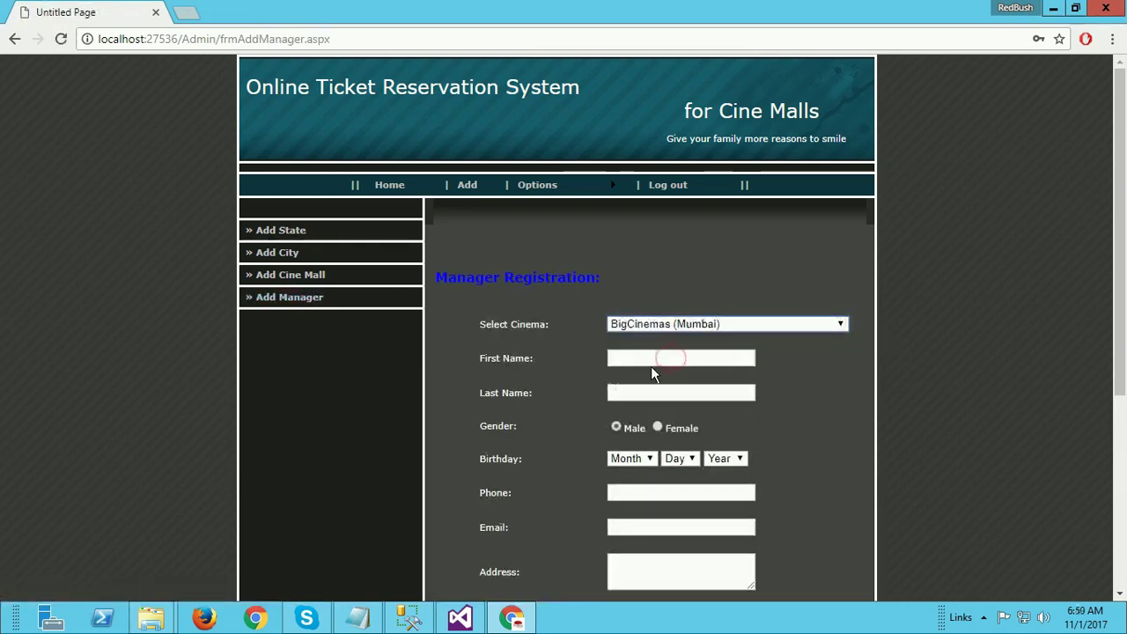
left_click(654, 360)
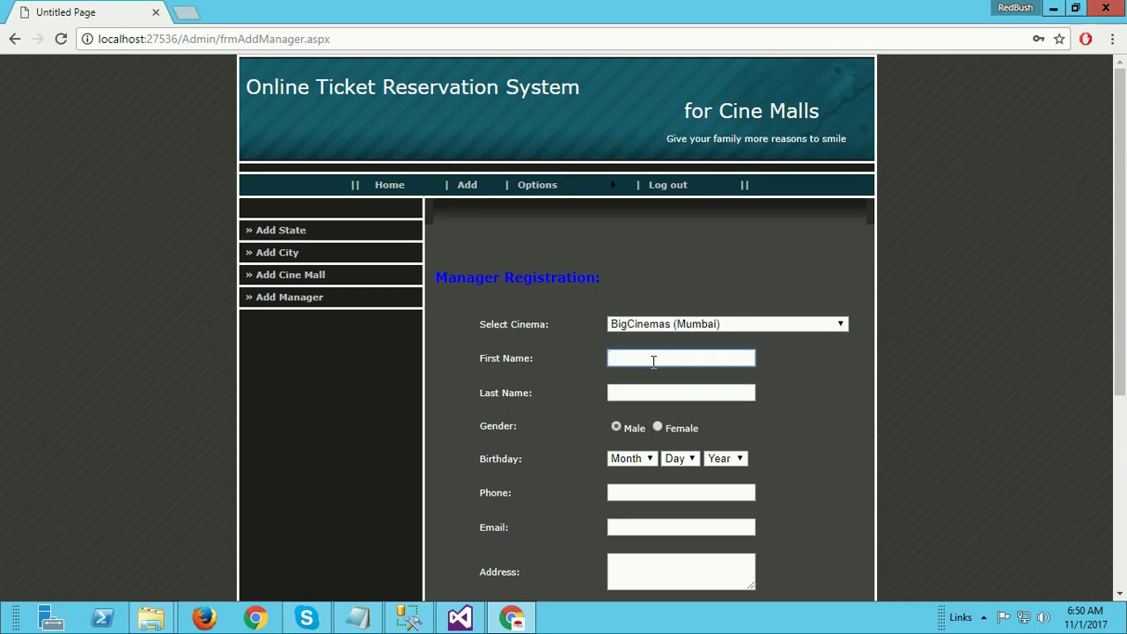
type("john")
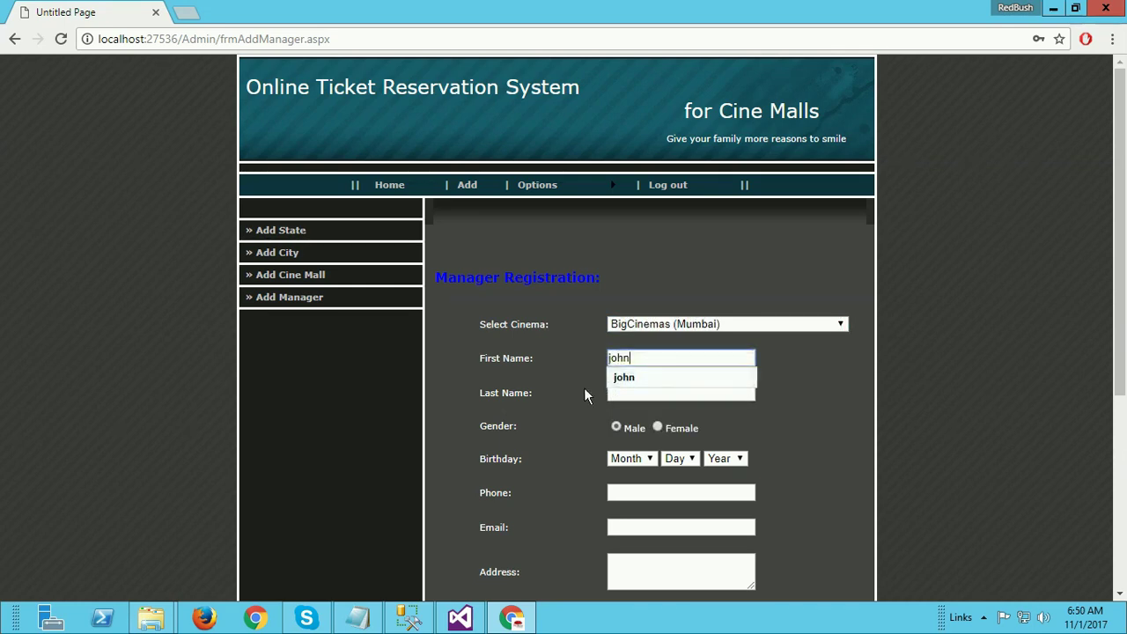
left_click(637, 393)
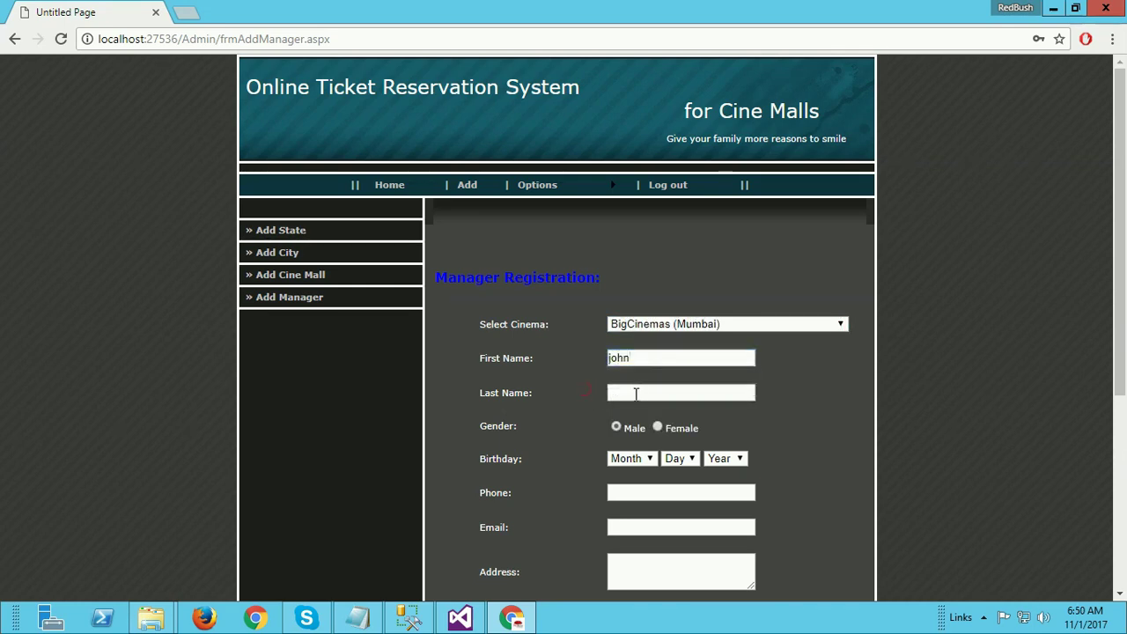
type("paul")
left_click(616, 427)
Set the birthday to Jan 1, 1950 and enter the manager's phone number
left_click(640, 459)
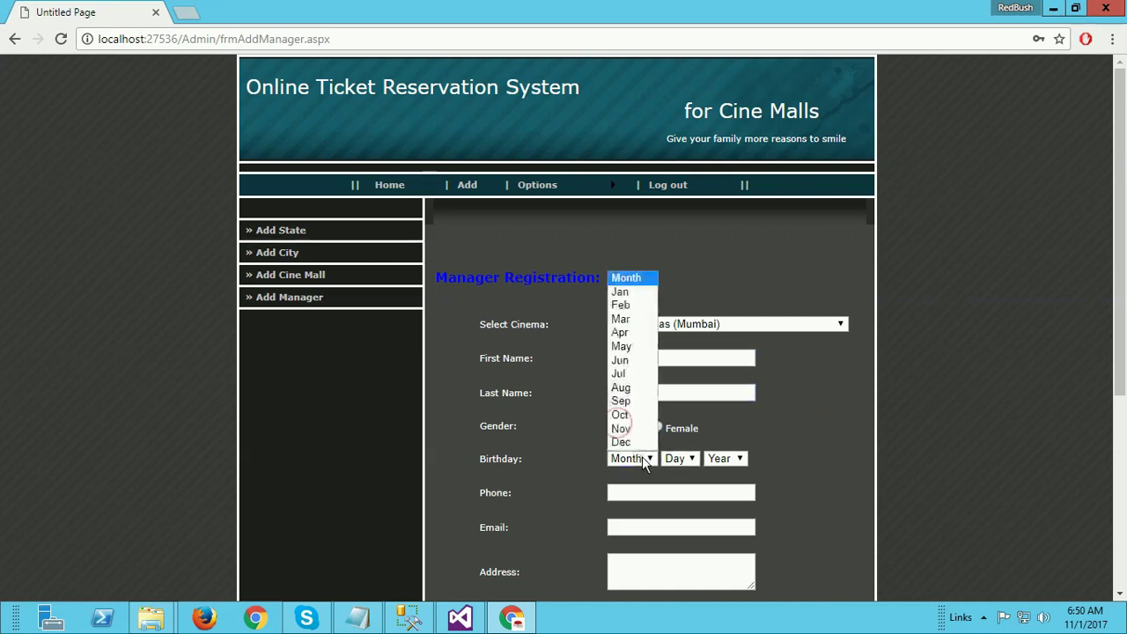
left_click(630, 287)
left_click(677, 459)
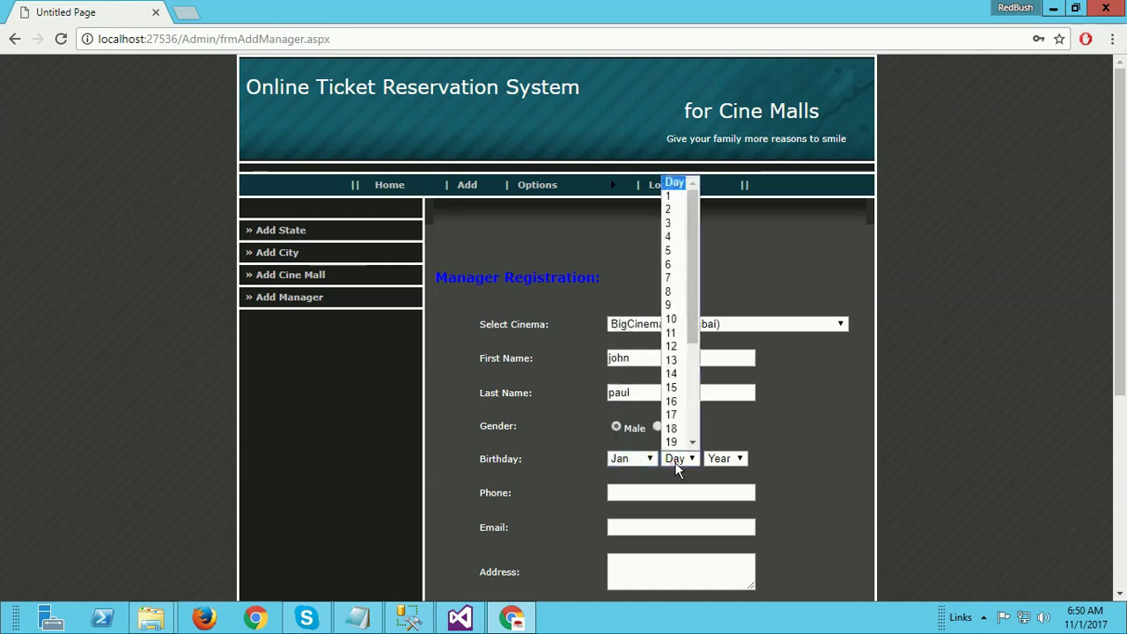
left_click(674, 209)
left_click(720, 459)
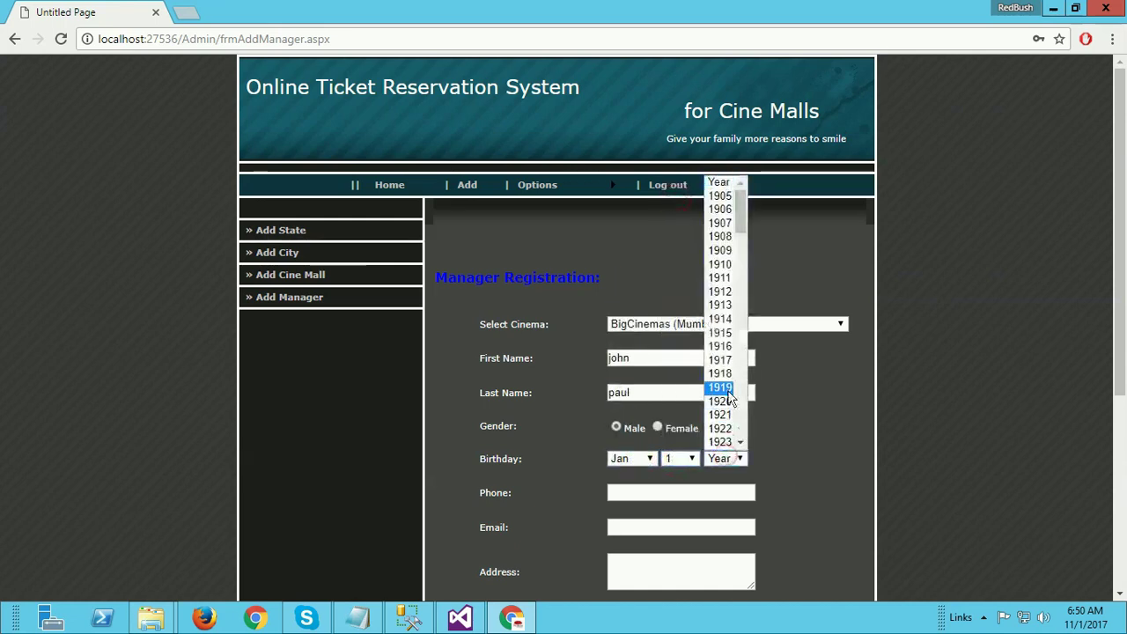
scroll(742, 251, "down", 3)
scroll(742, 250, "down", 8)
left_click(722, 356)
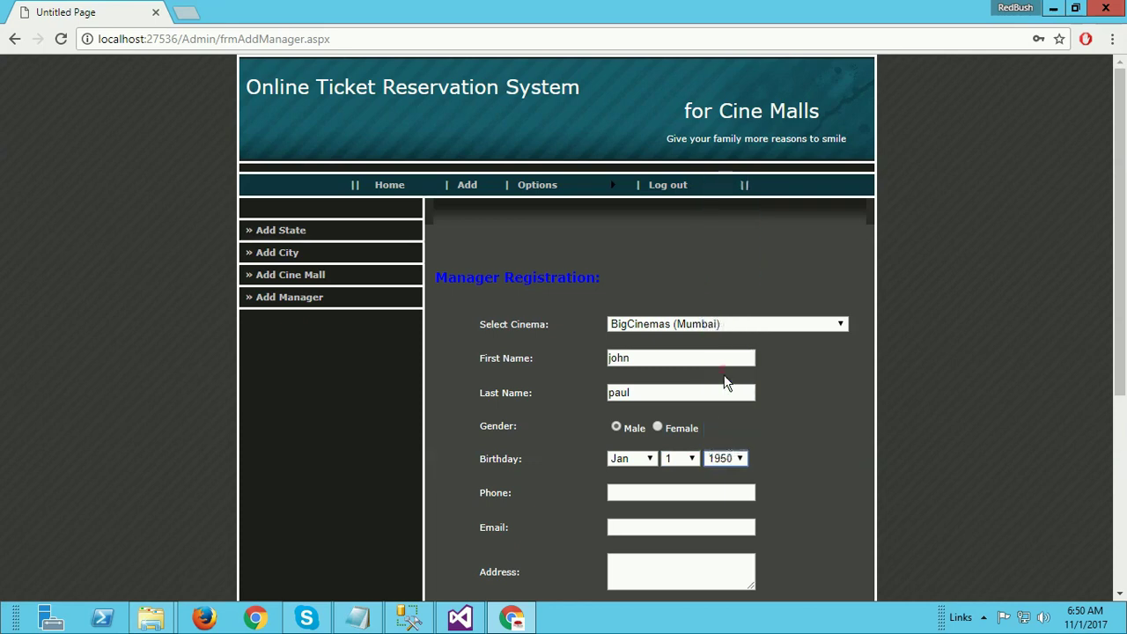
left_click(643, 492)
type("12")
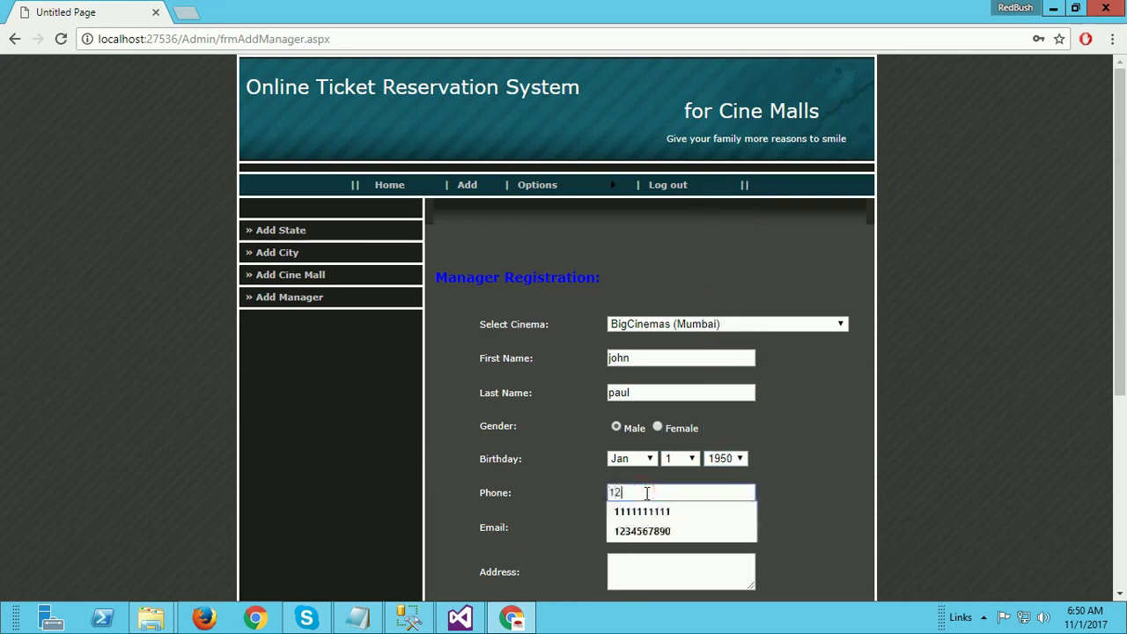
type("34567890")
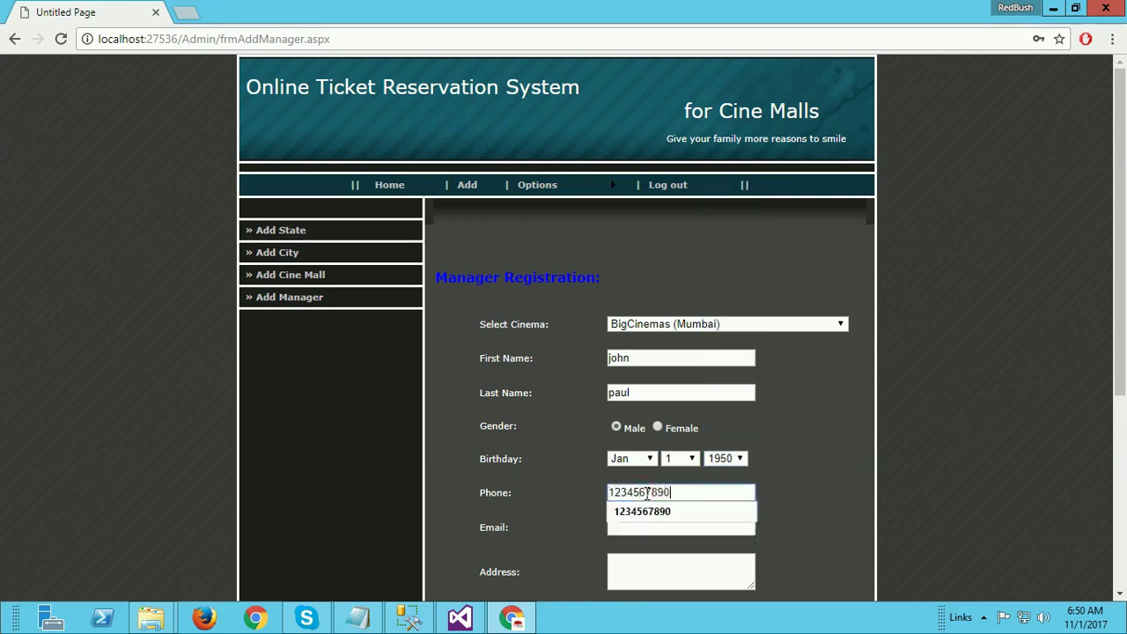
Fill in the manager's e-mail and street address
left_click_drag(1118, 245, 1118, 314)
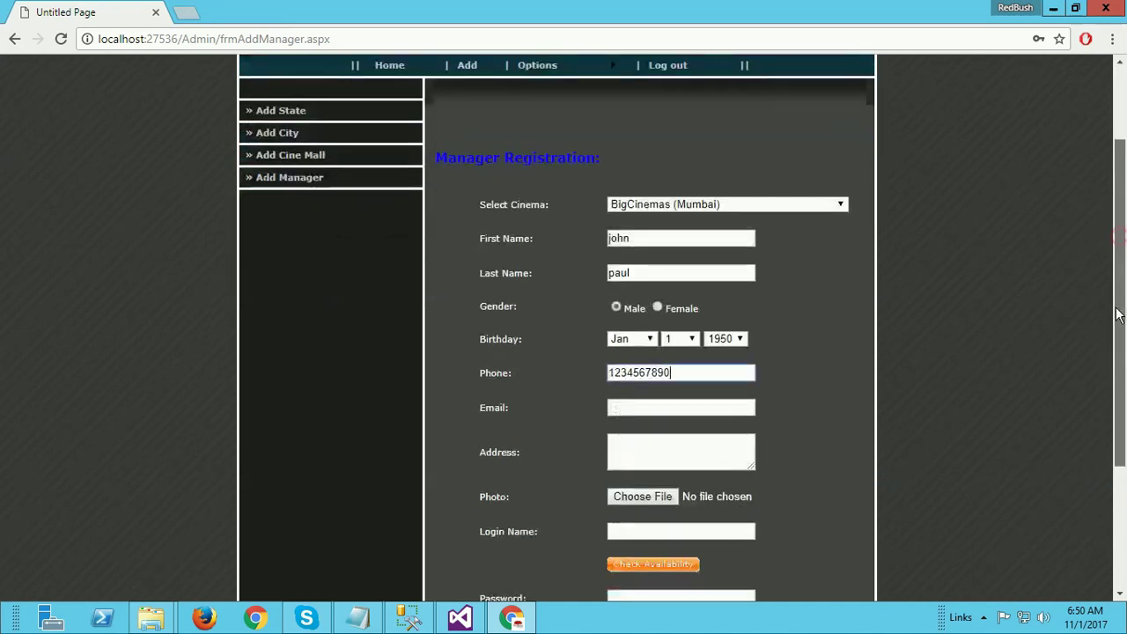
left_click(671, 407)
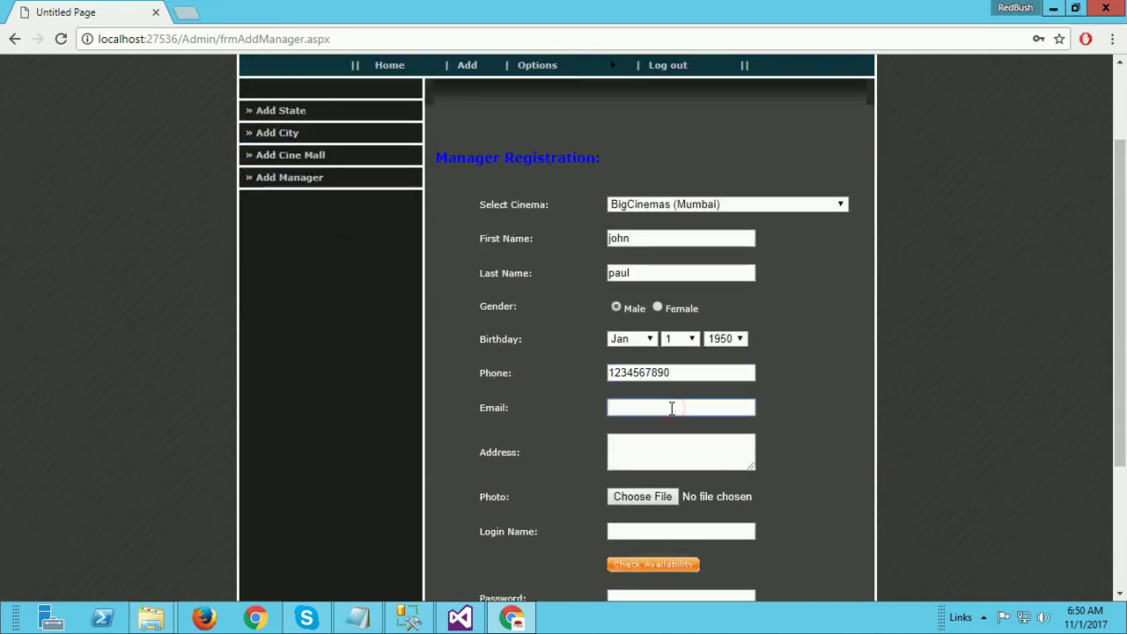
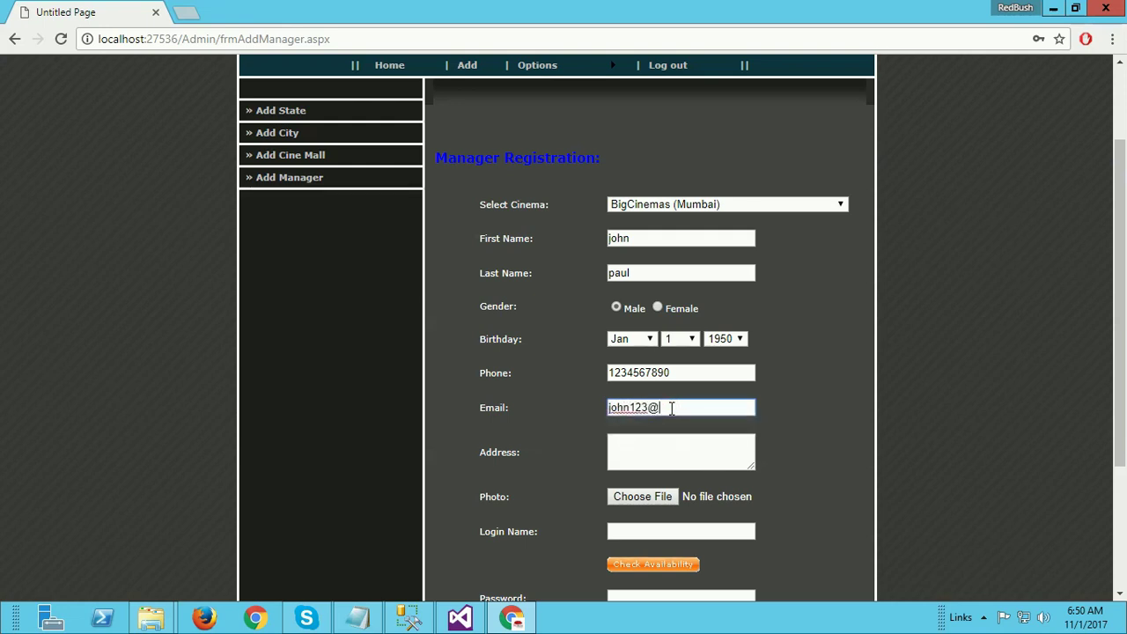
left_click(695, 451)
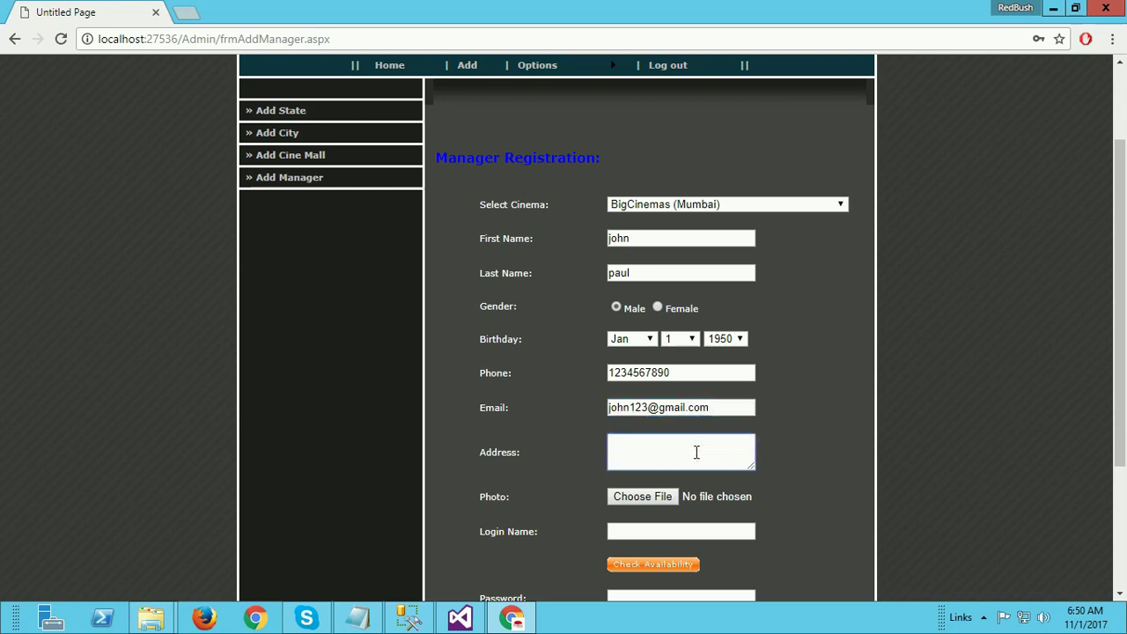
type("vine street")
Set login name john123, confirm availability, enter and confirm the password, and submit
left_click_drag(1120, 356, 1099, 451)
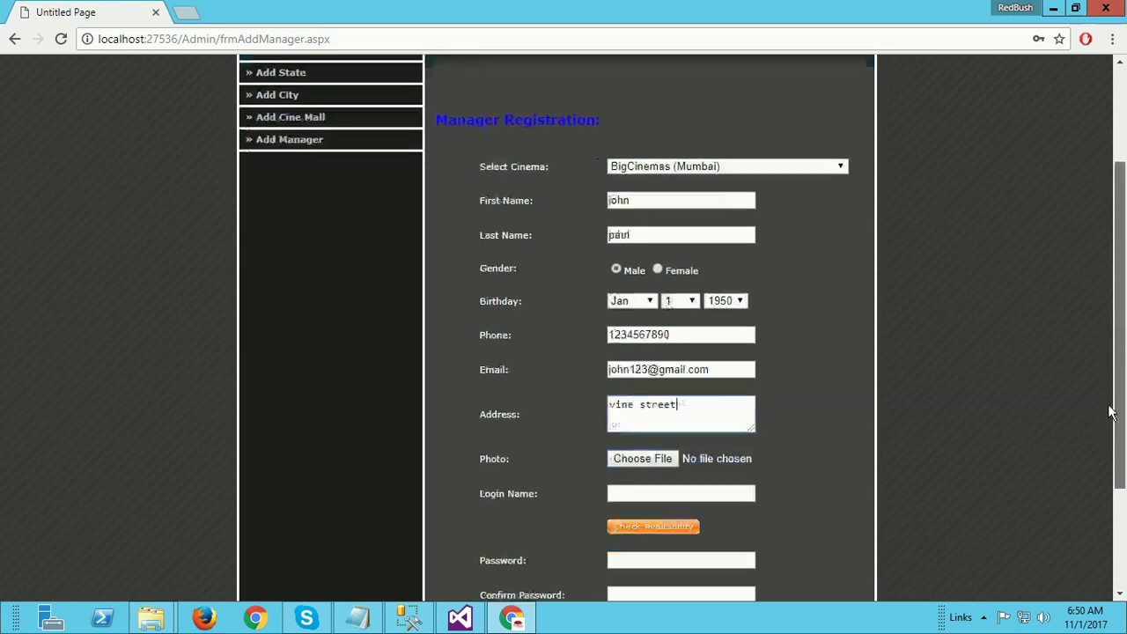
left_click(633, 376)
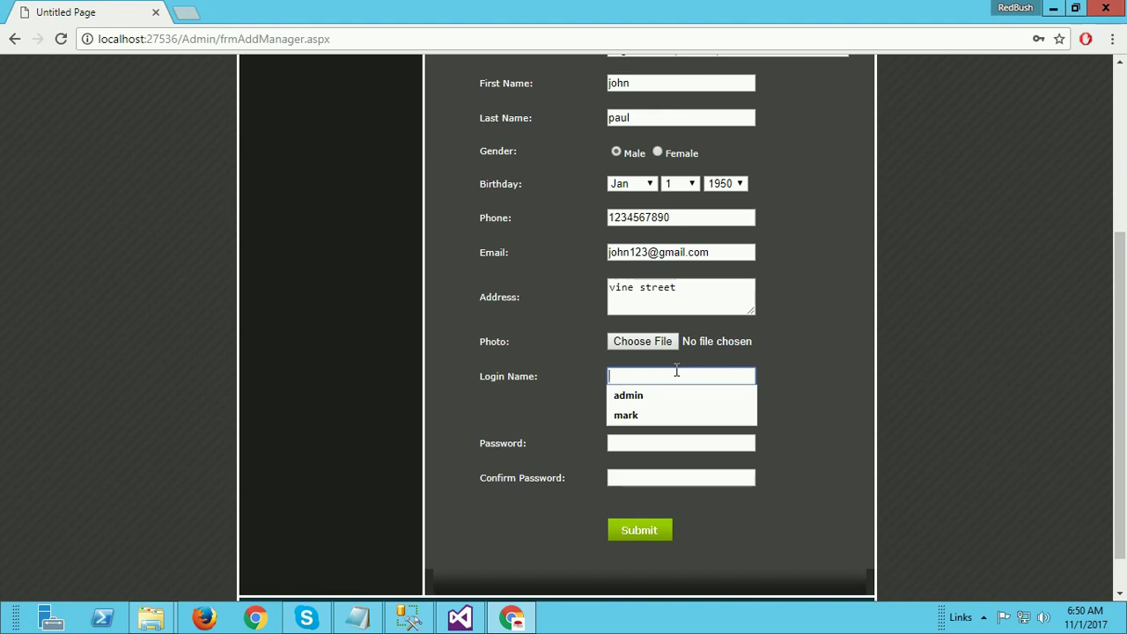
type("john")
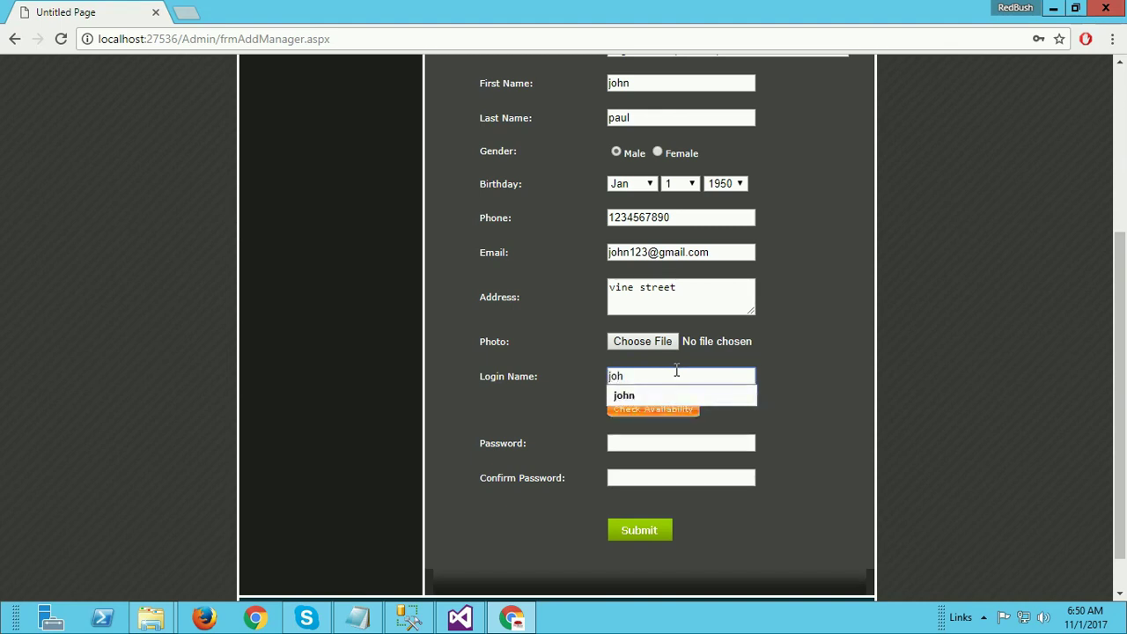
type("123")
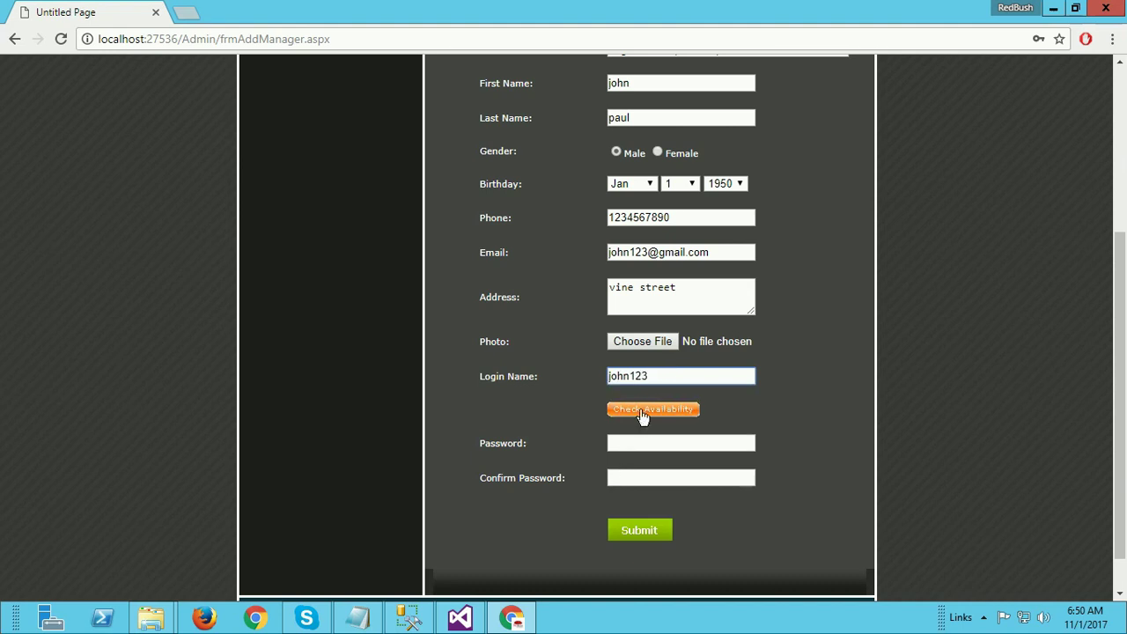
left_click(642, 412)
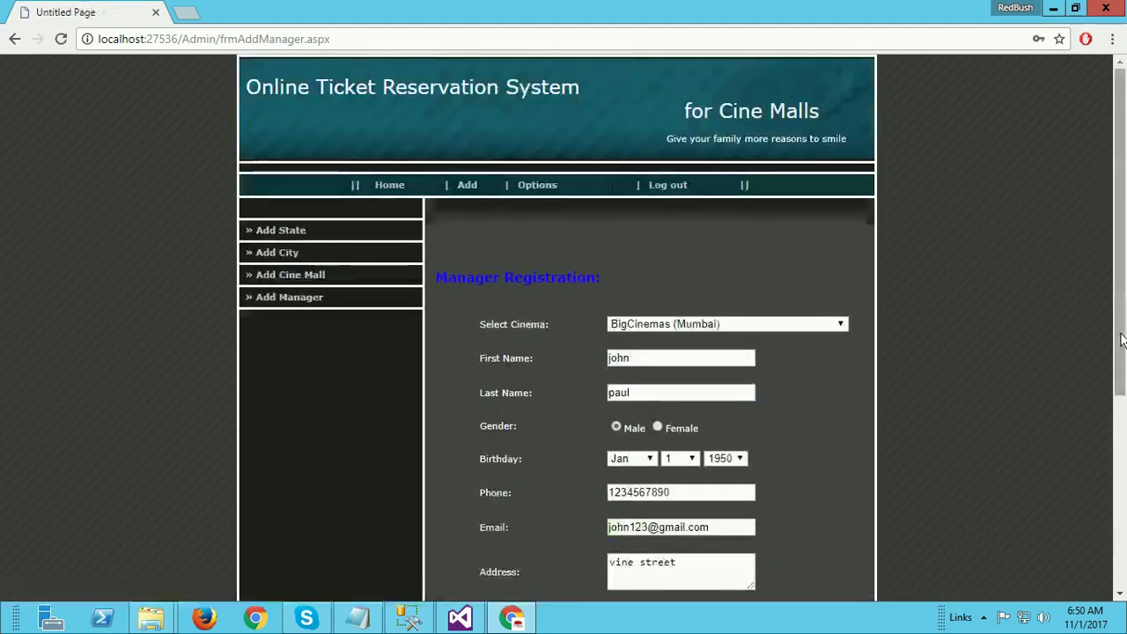
left_click_drag(1121, 340, 780, 499)
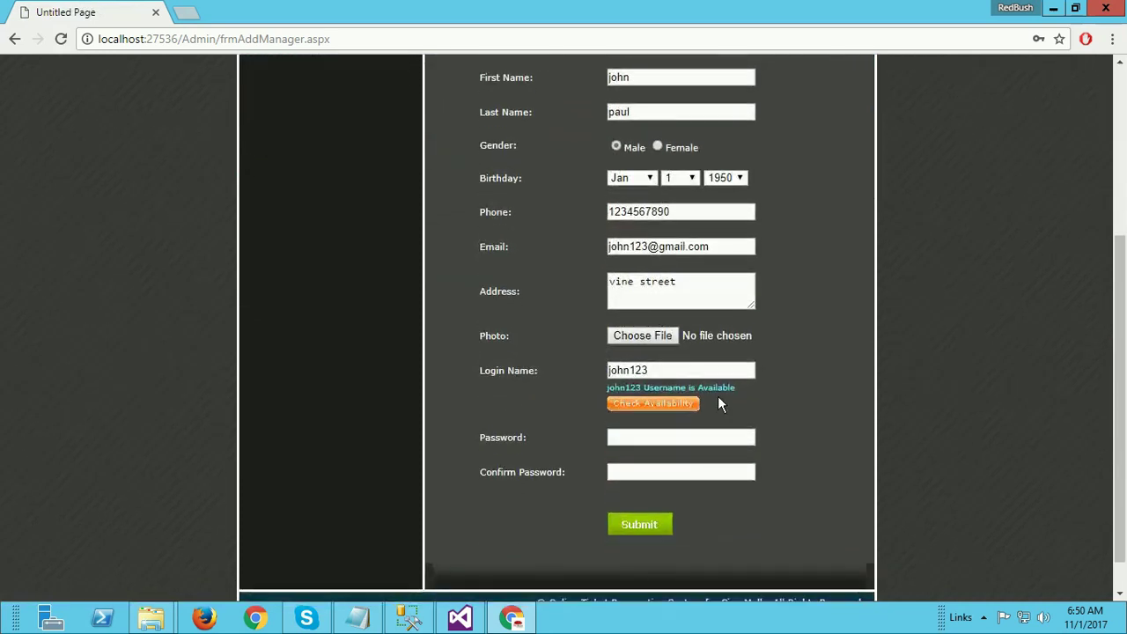
left_click(697, 436)
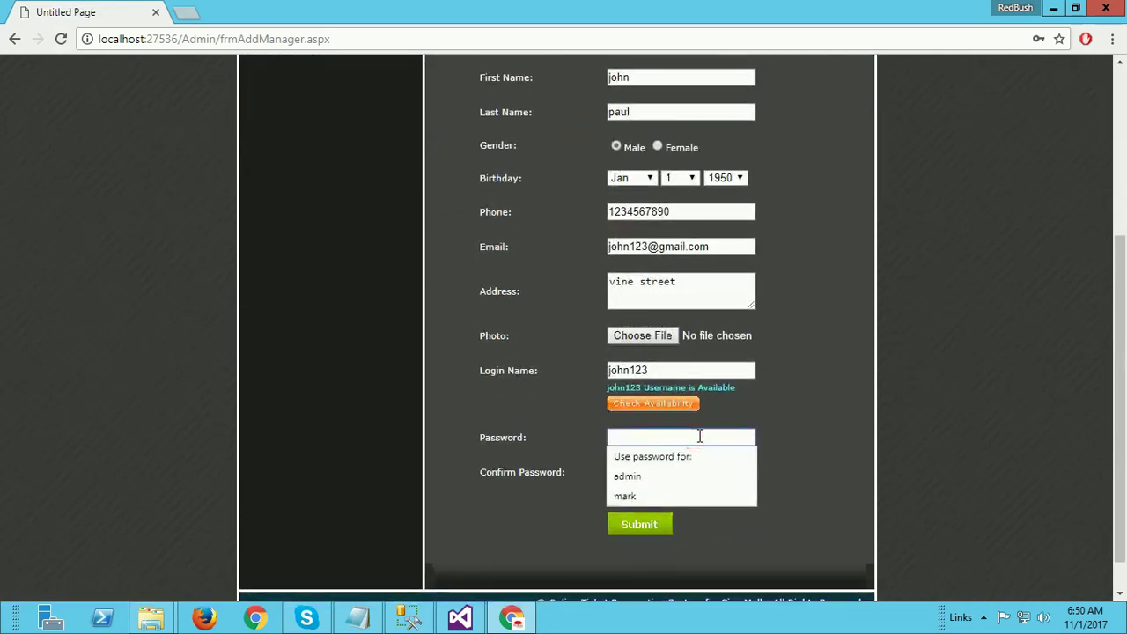
type("123456")
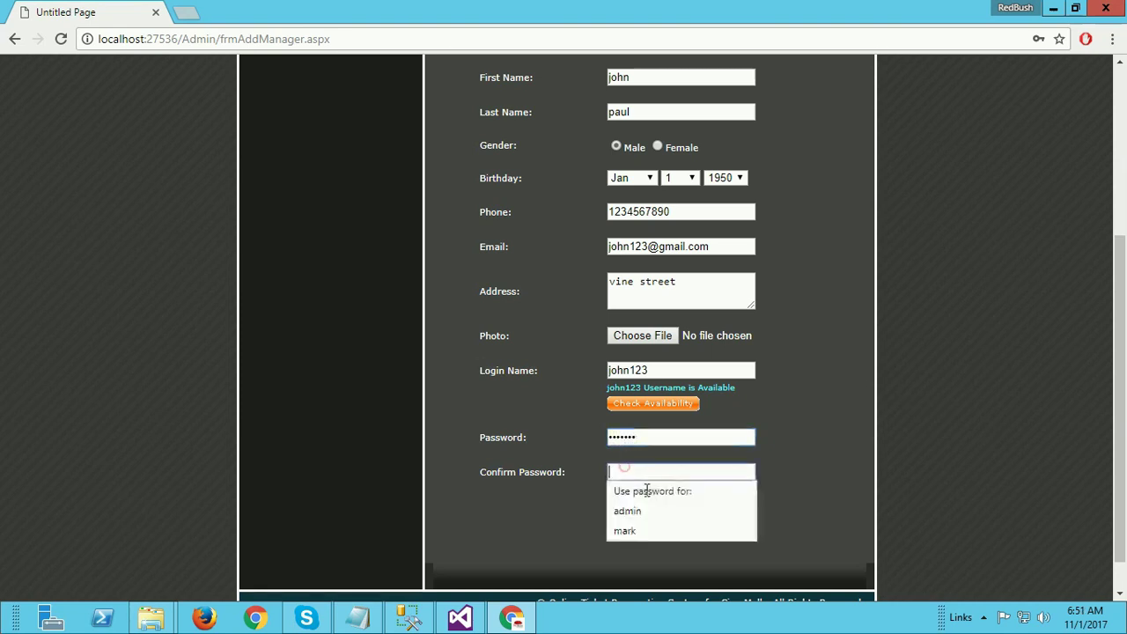
type("j")
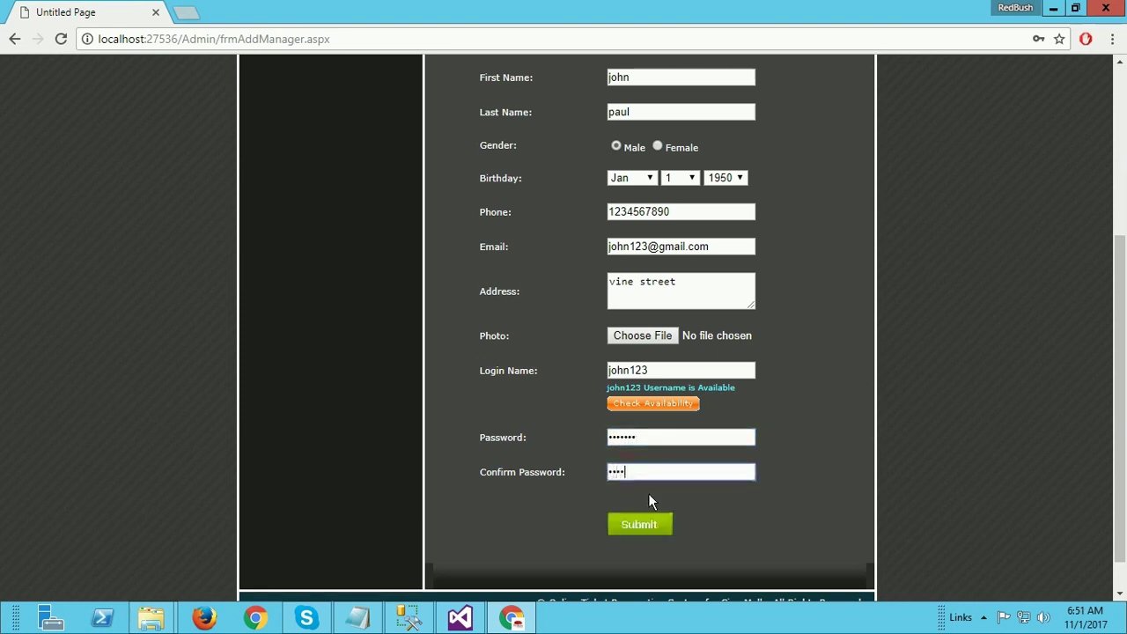
type("123")
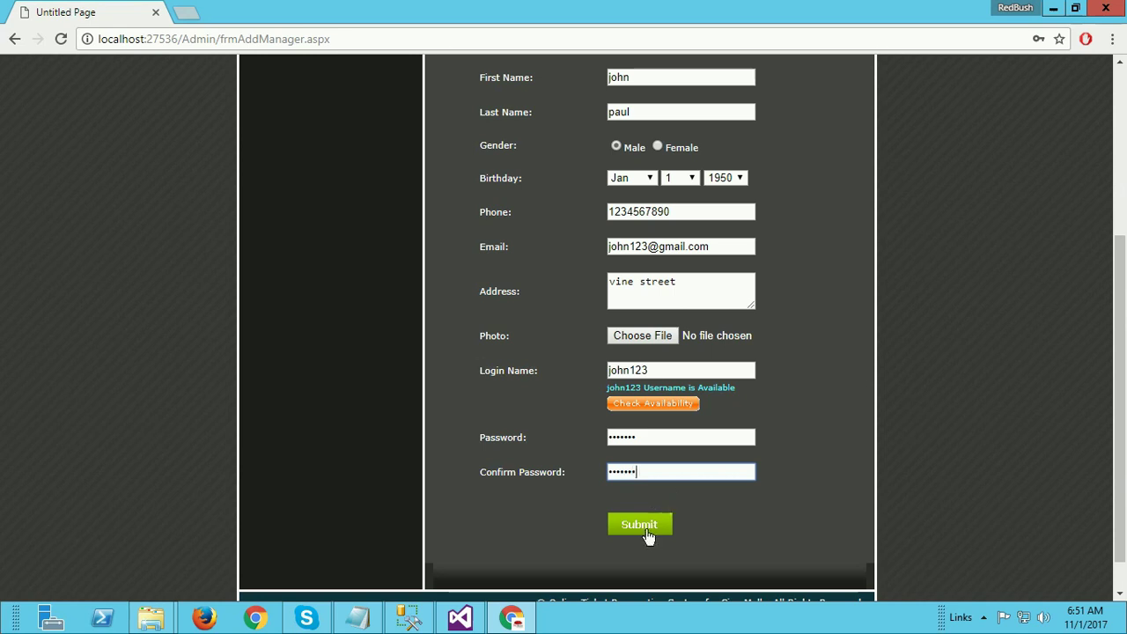
left_click(642, 528)
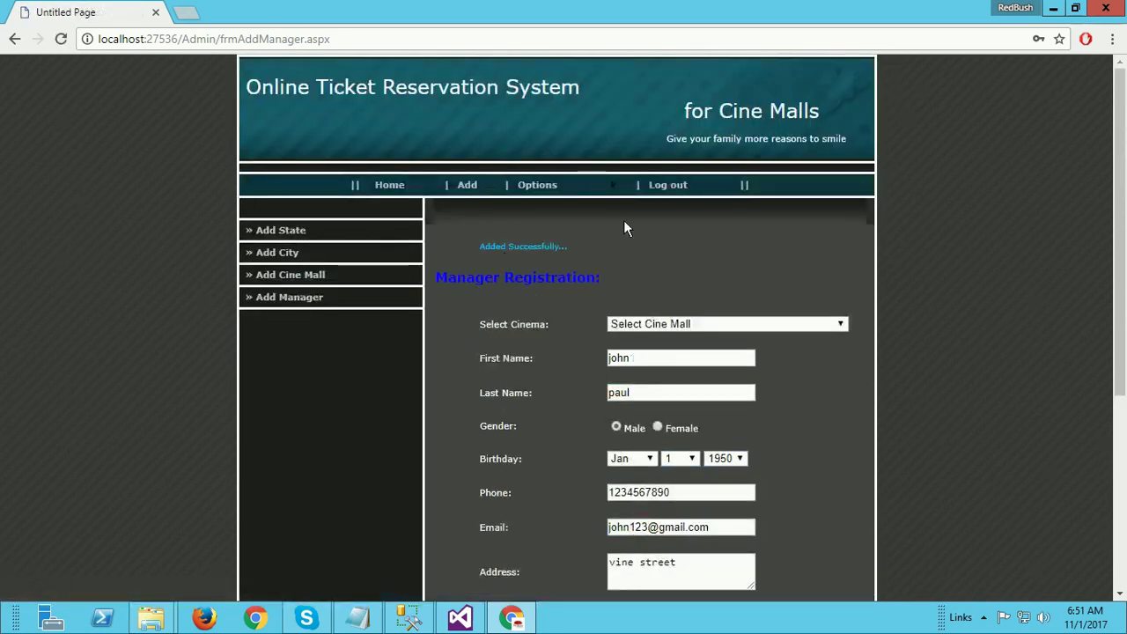
Log out of admin and sign back in as john123 with the account password
left_click(671, 199)
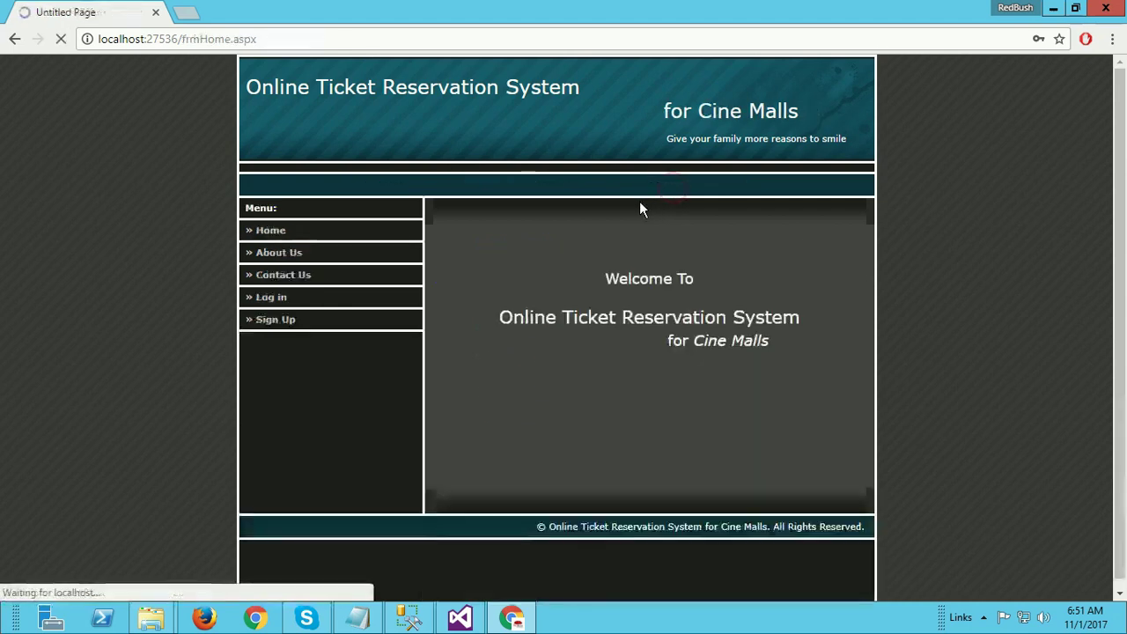
left_click(275, 301)
left_click(637, 296)
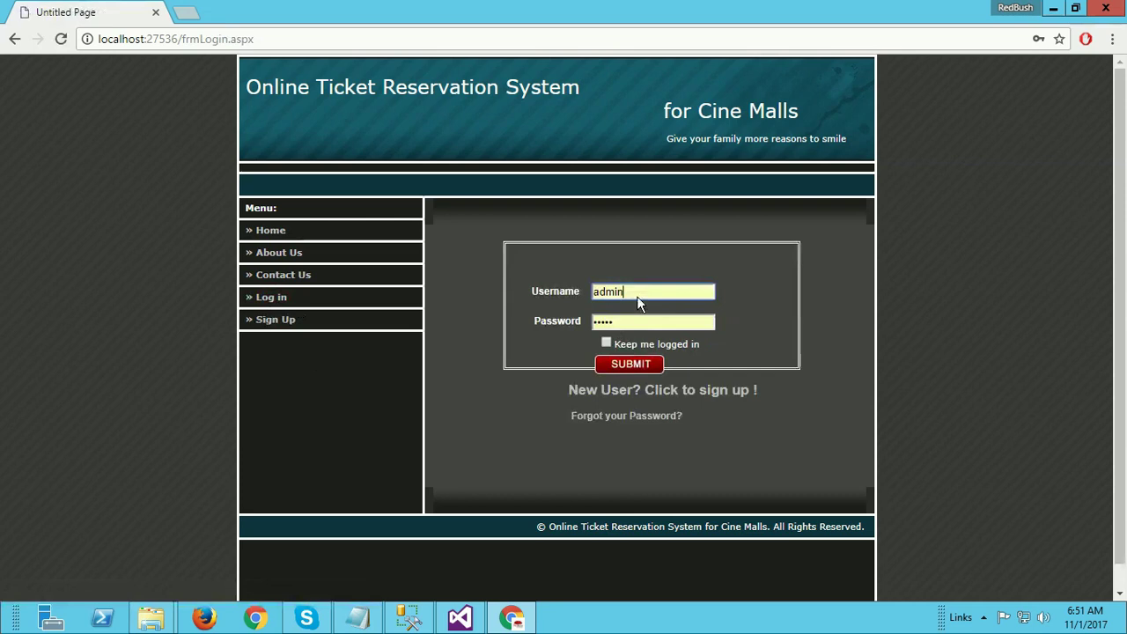
left_click_drag(757, 291, 621, 291)
left_click(610, 292)
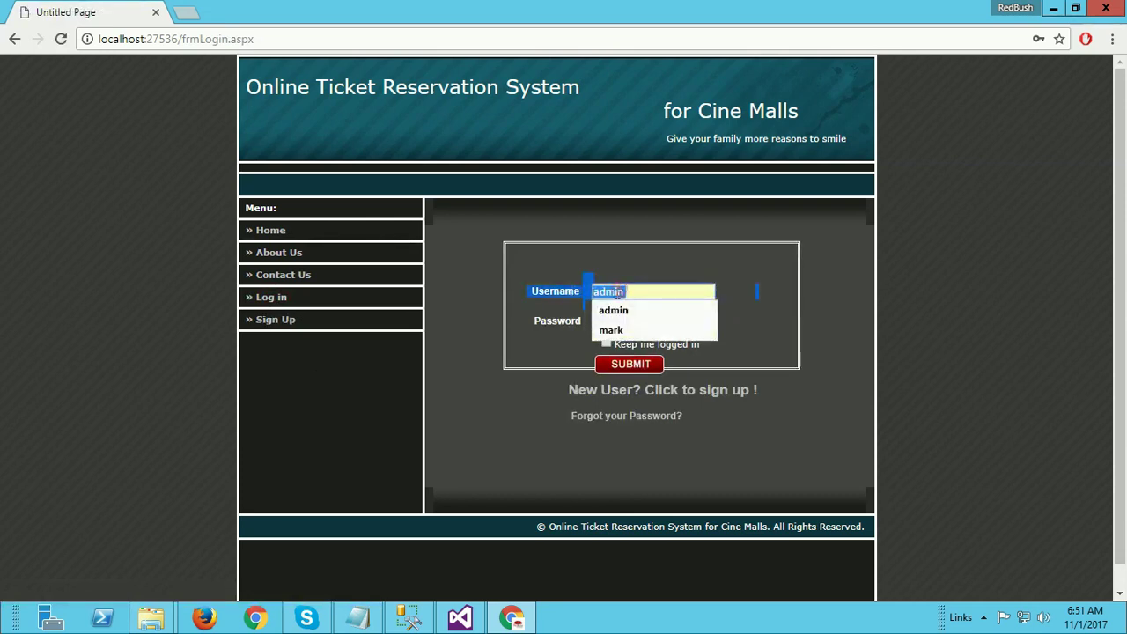
left_click(609, 292)
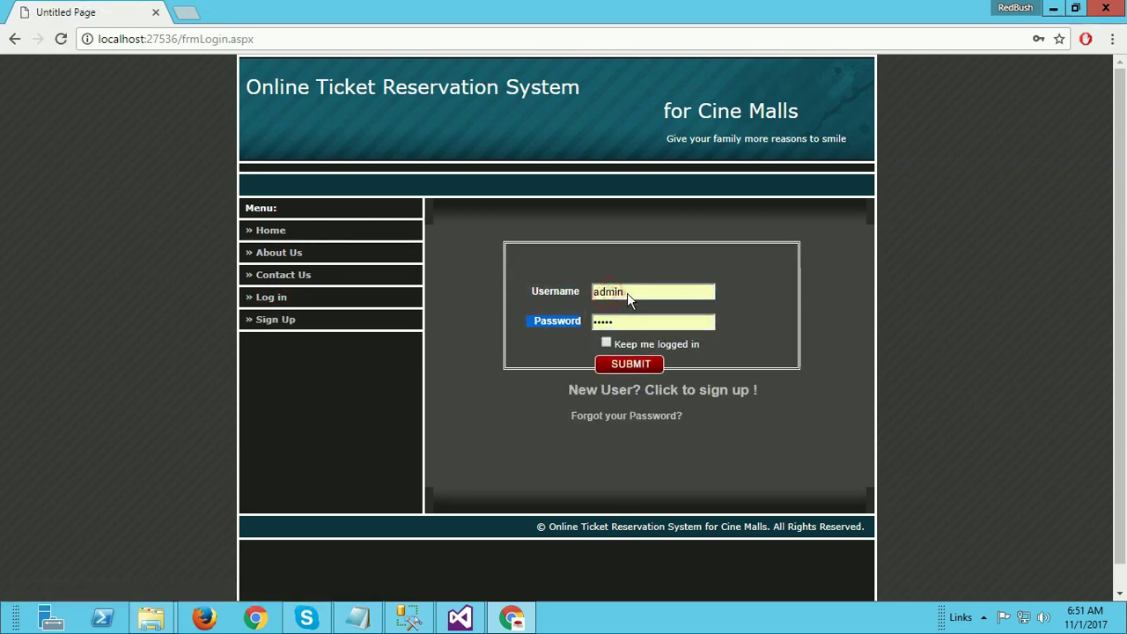
double_click(631, 292)
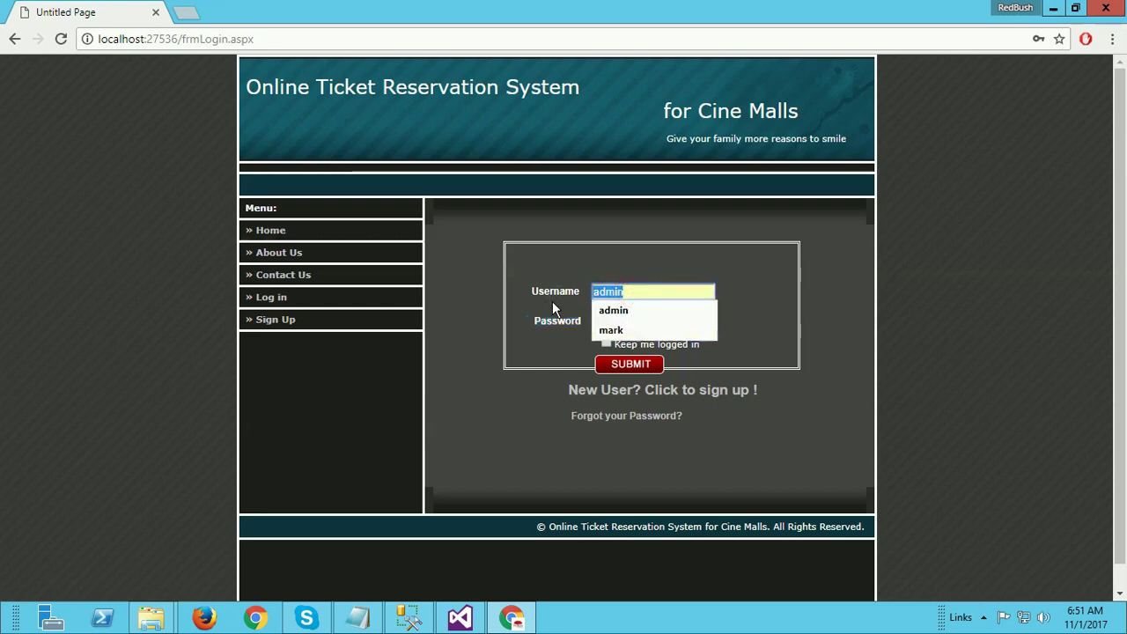
type("john12")
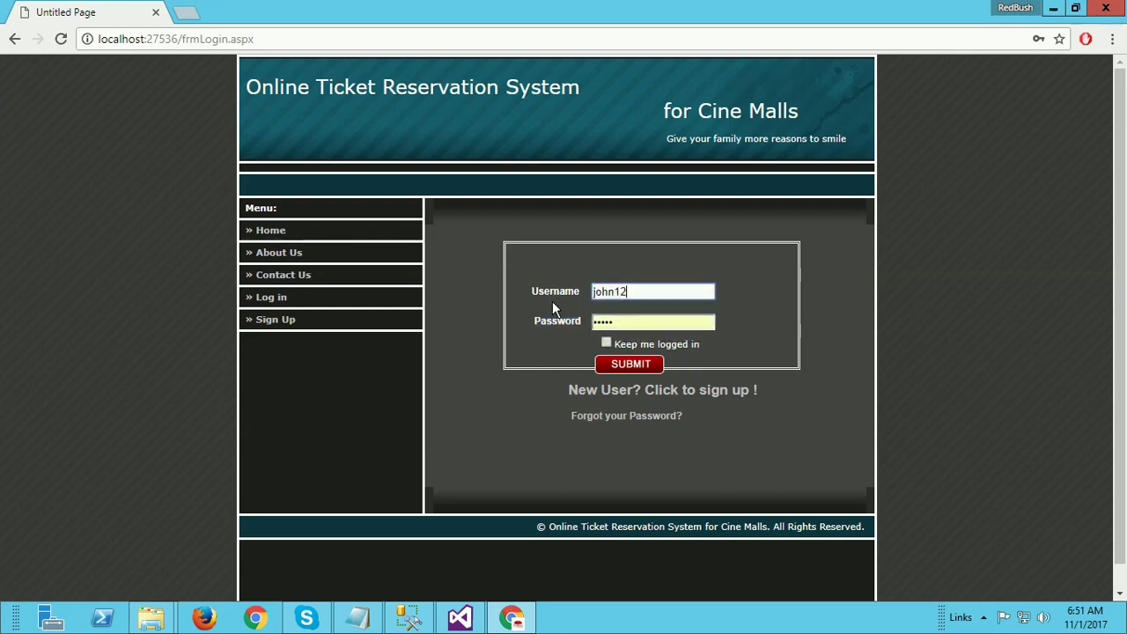
type("3")
left_click_drag(634, 322, 566, 323)
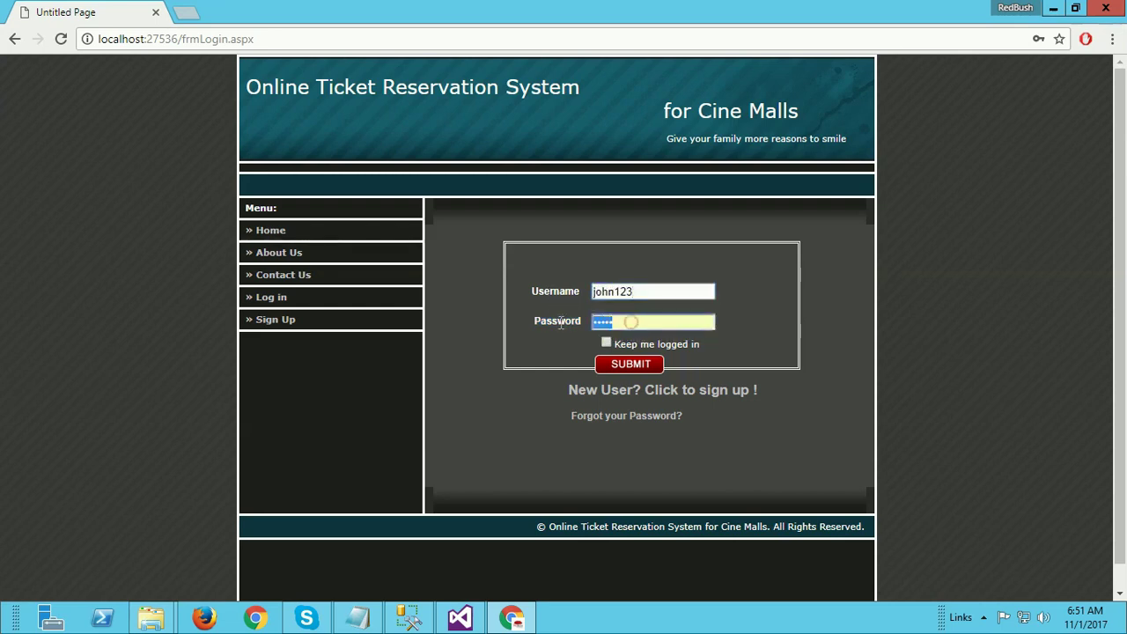
type("12")
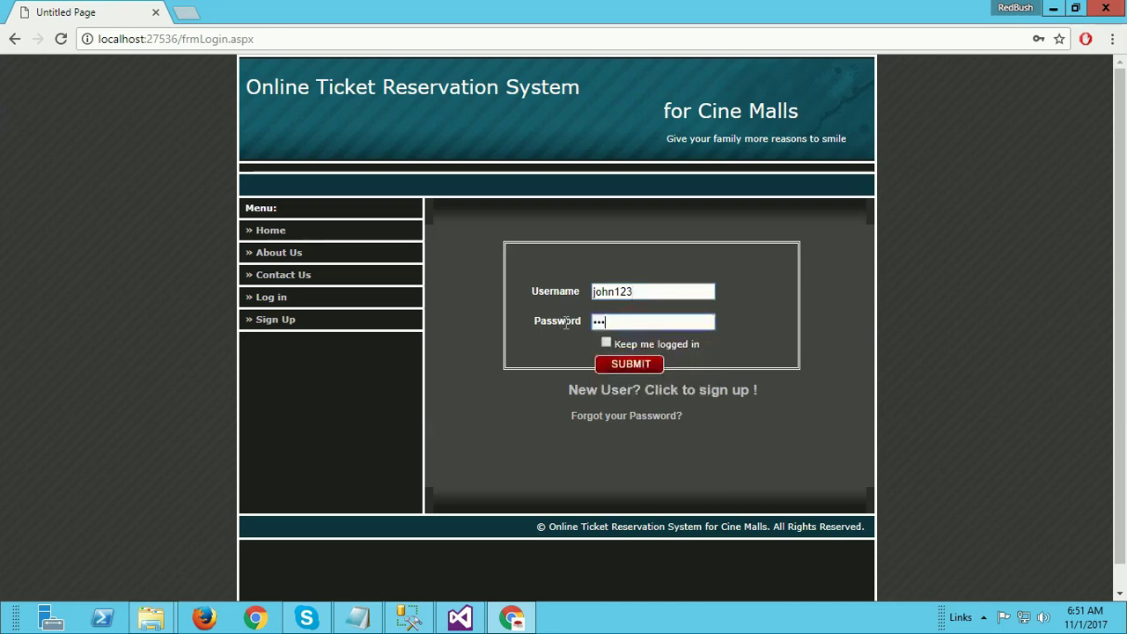
type("34567")
left_click(630, 366)
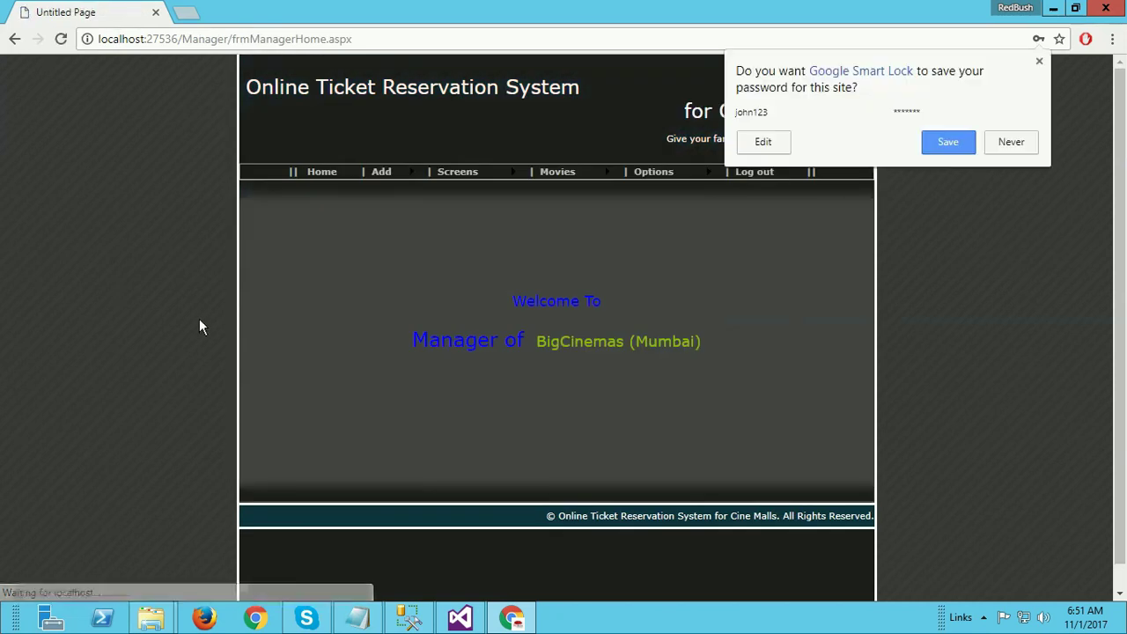
left_click(948, 143)
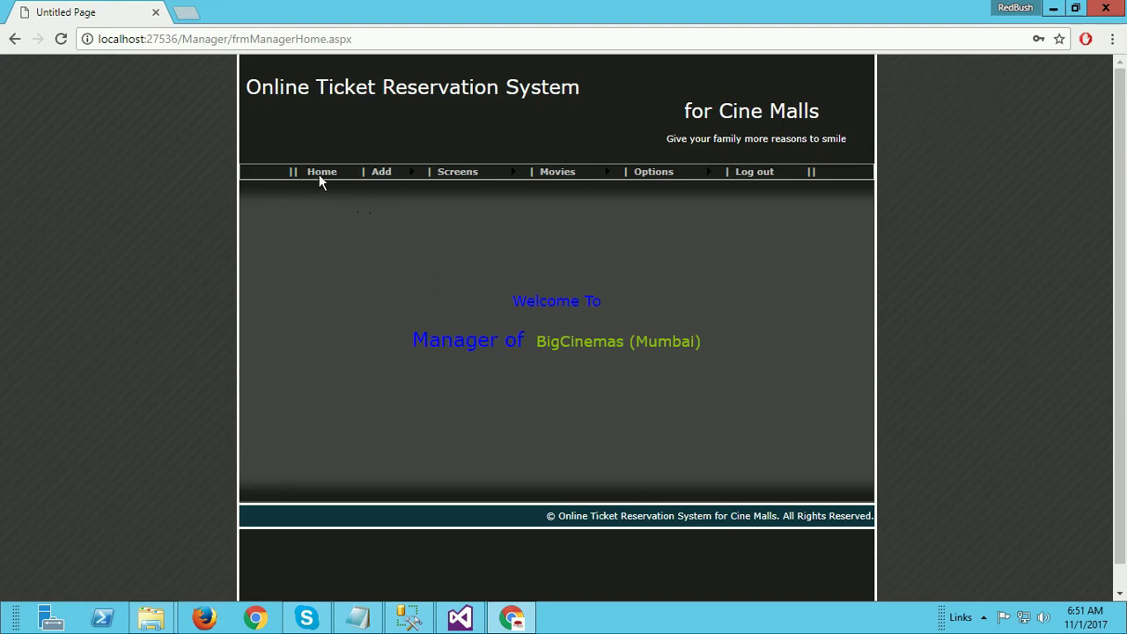
mouse_move(380, 171)
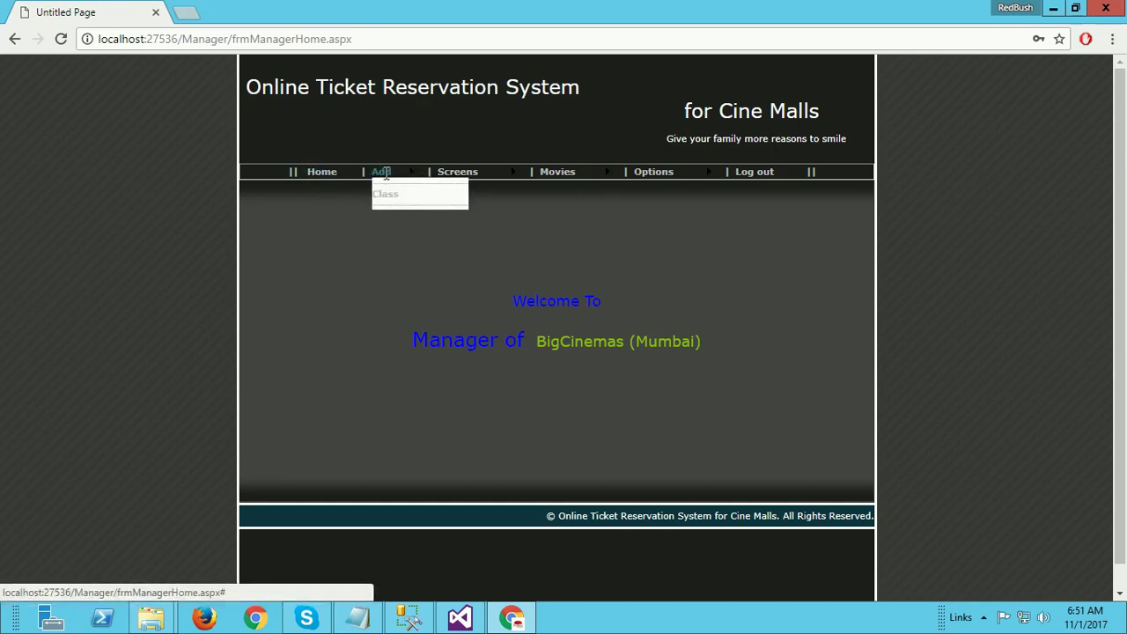
left_click(396, 202)
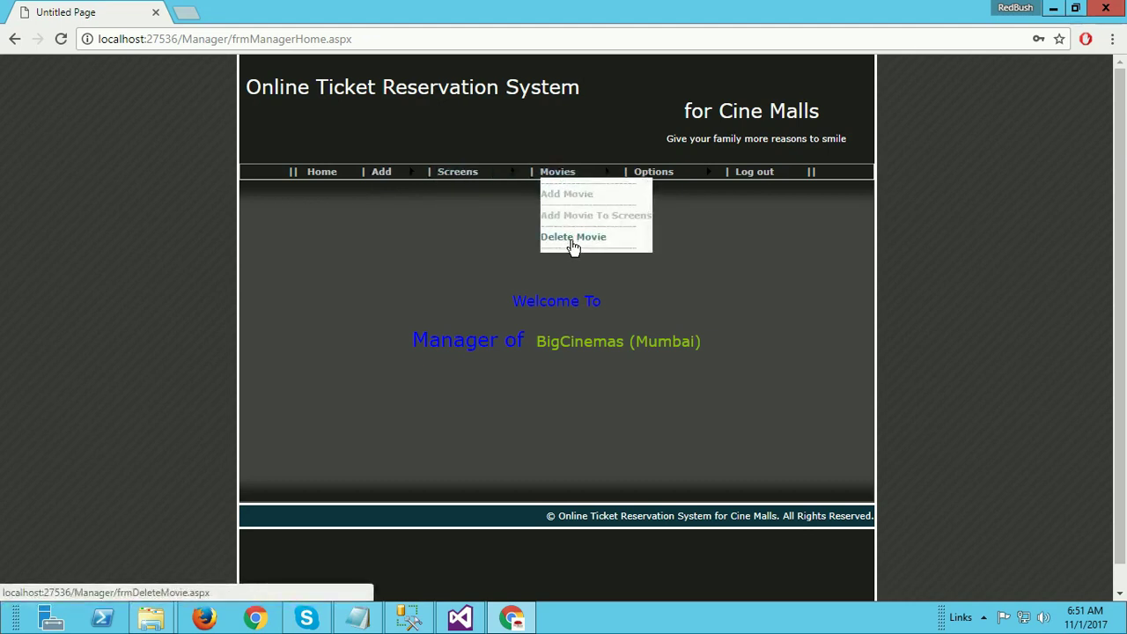
mouse_move(557, 172)
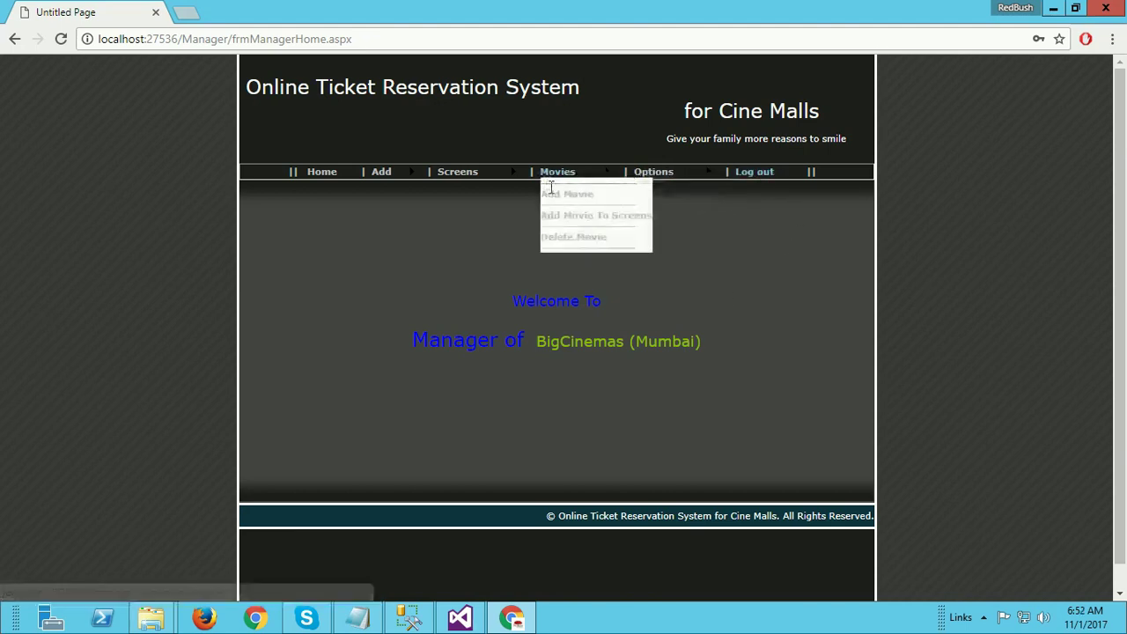
left_click(749, 176)
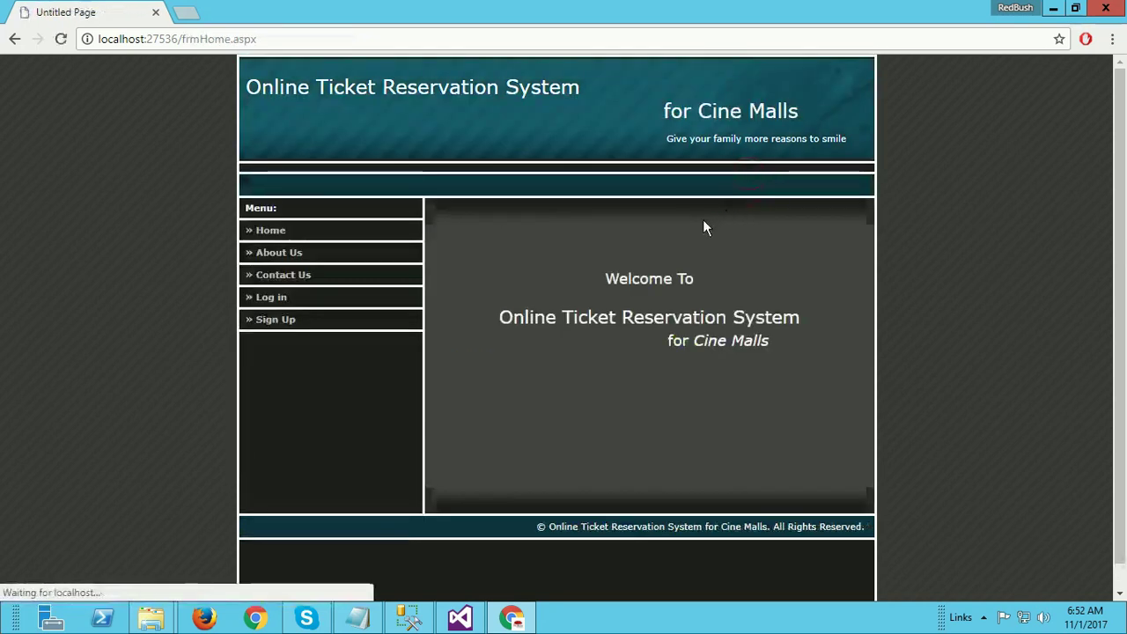
Sign in as user mark using the saved login and the retyped password
left_click(271, 298)
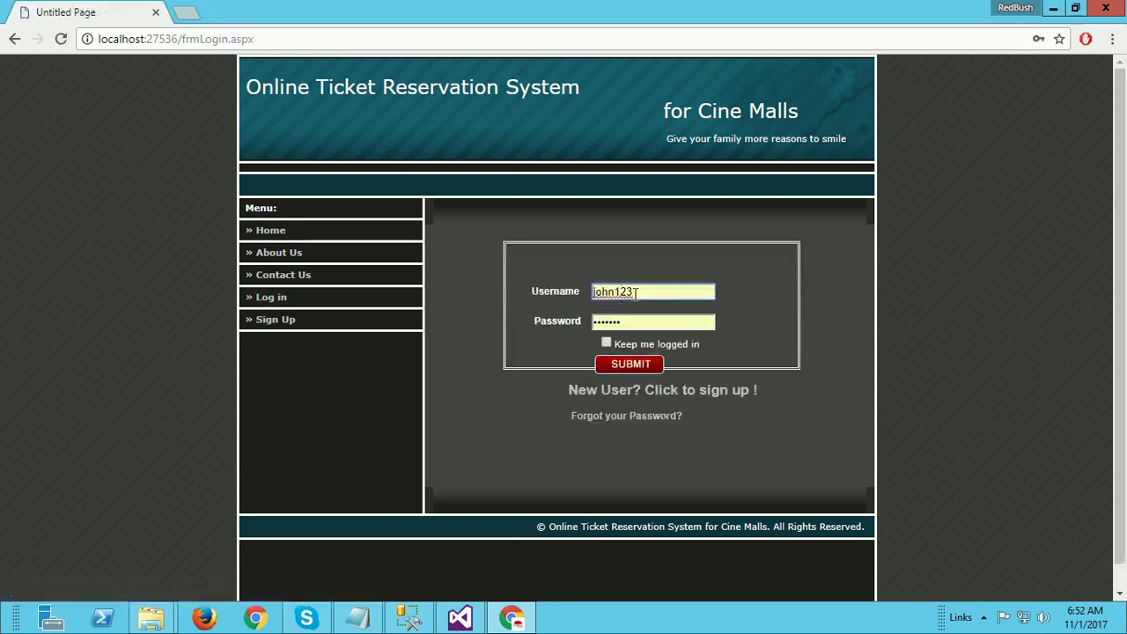
double_click(641, 291)
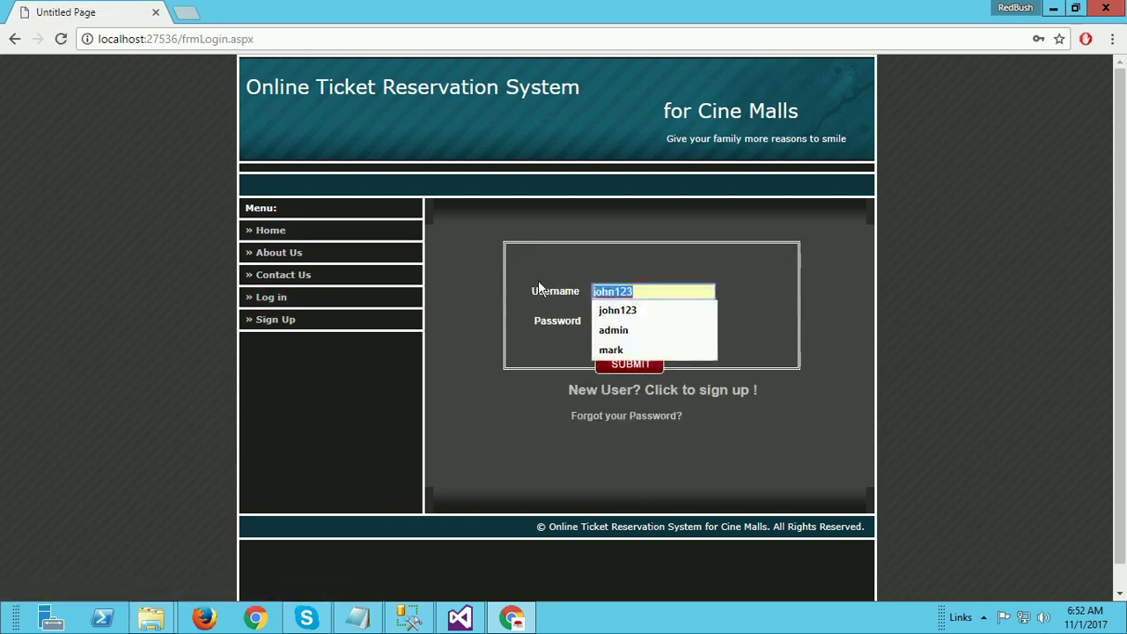
type("mark")
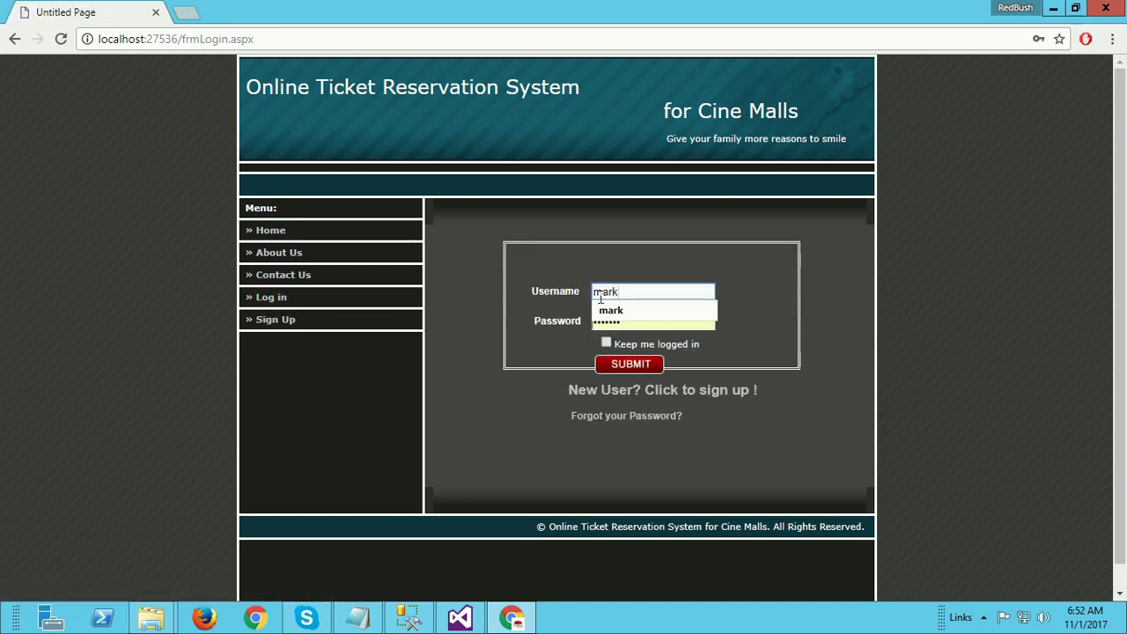
left_click(613, 309)
left_click(531, 320)
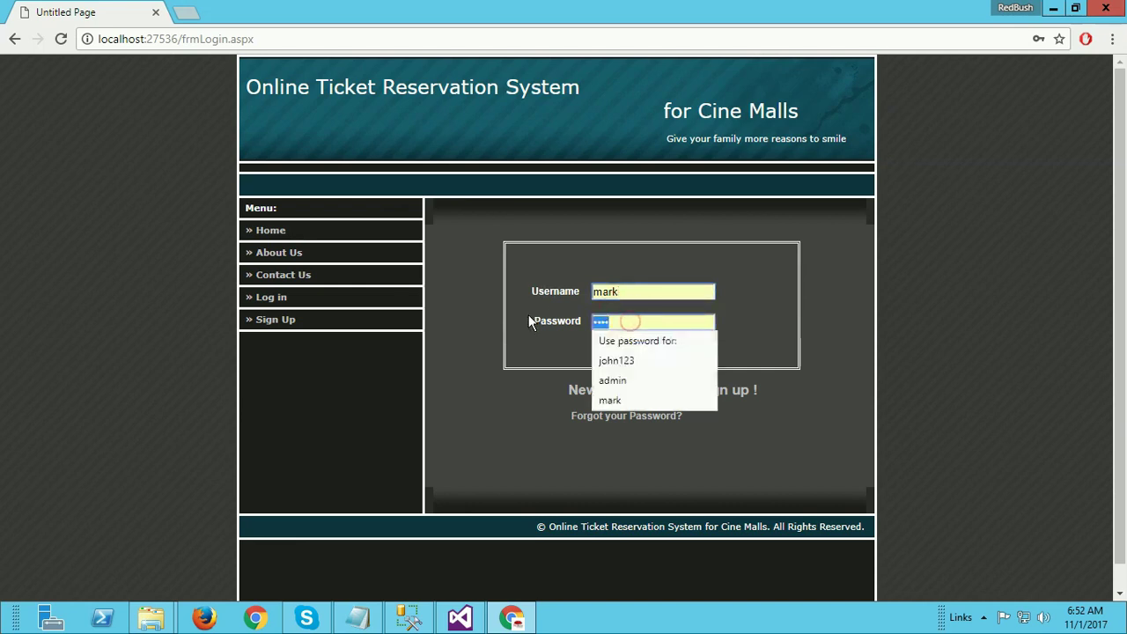
left_click(532, 321)
type("1234")
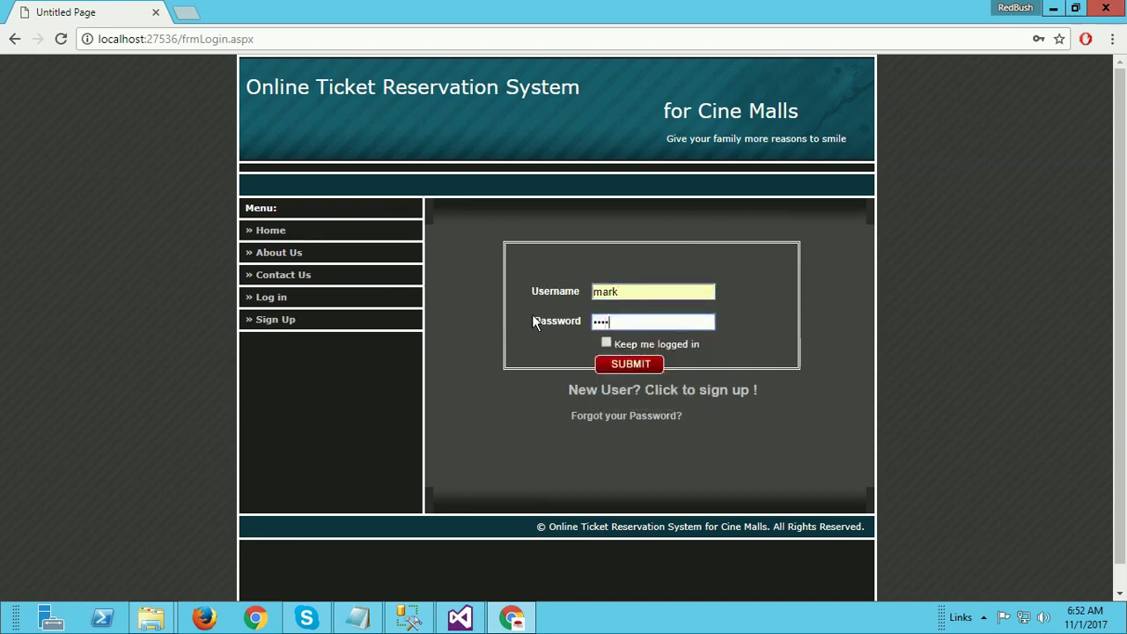
left_click(633, 368)
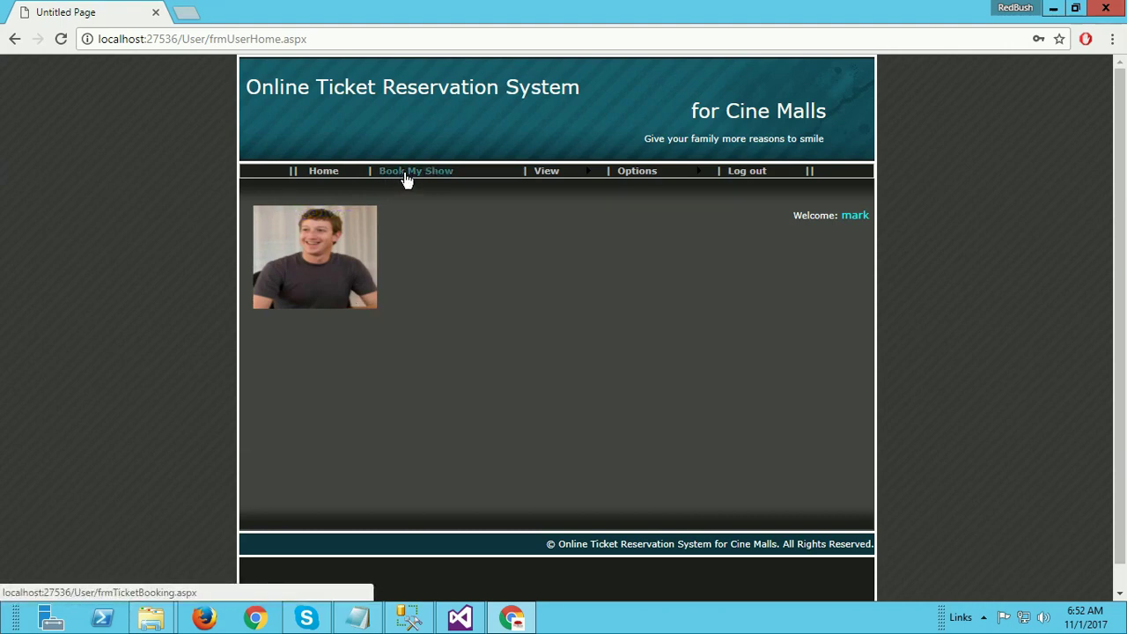
On Book My Show, pick Andhra Pradesh, Hyderabad and BigCinemas, Ameerpet
left_click(404, 175)
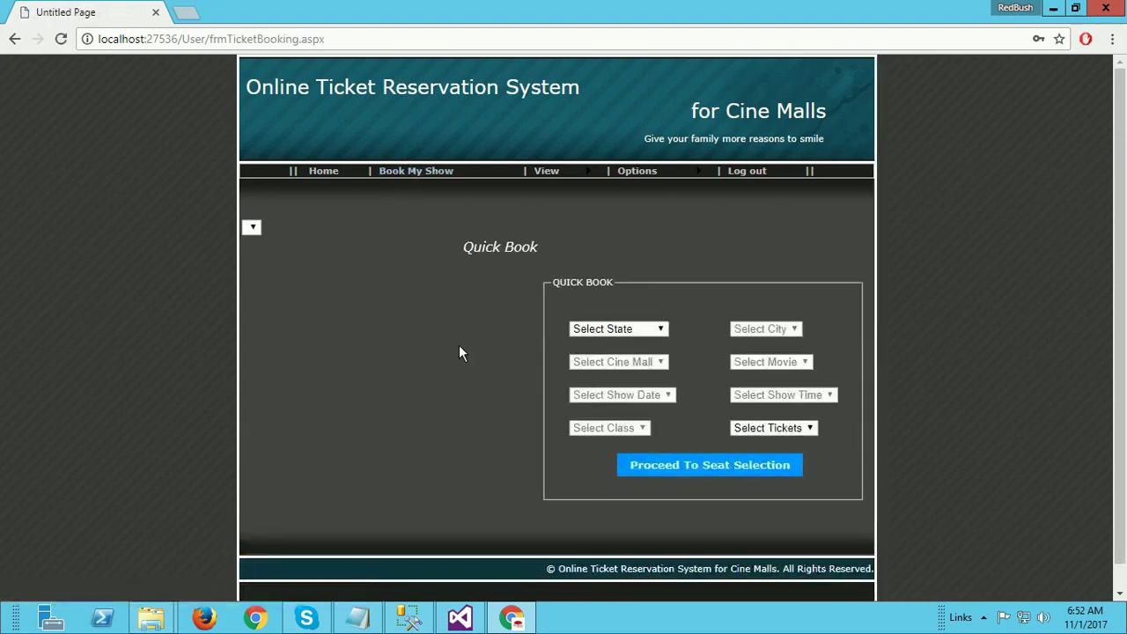
left_click(632, 332)
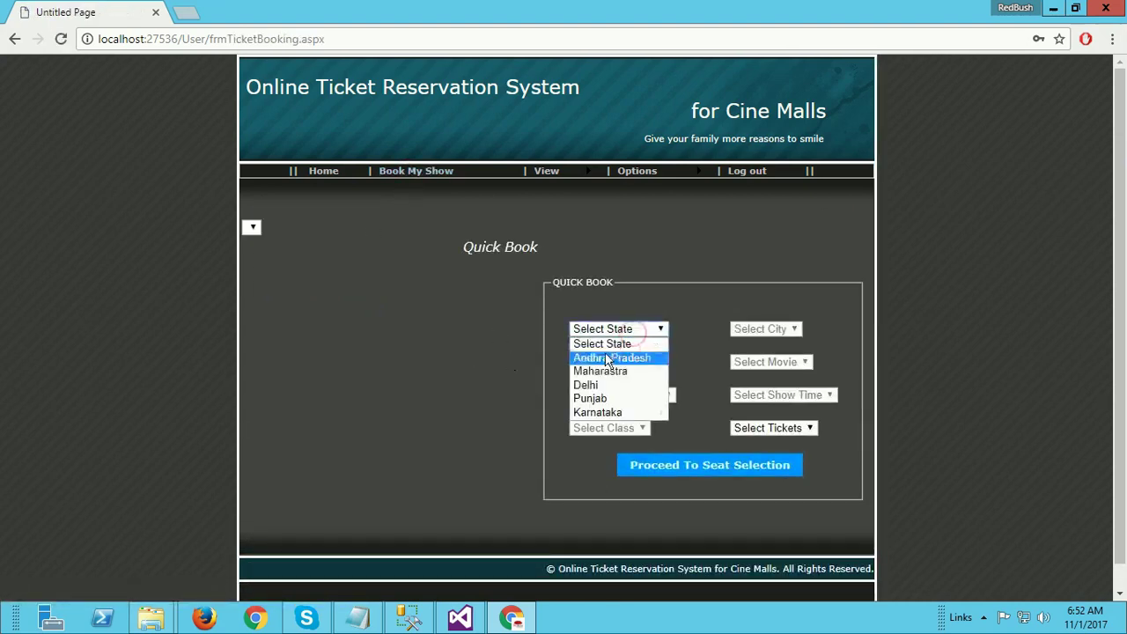
left_click(606, 357)
left_click(755, 329)
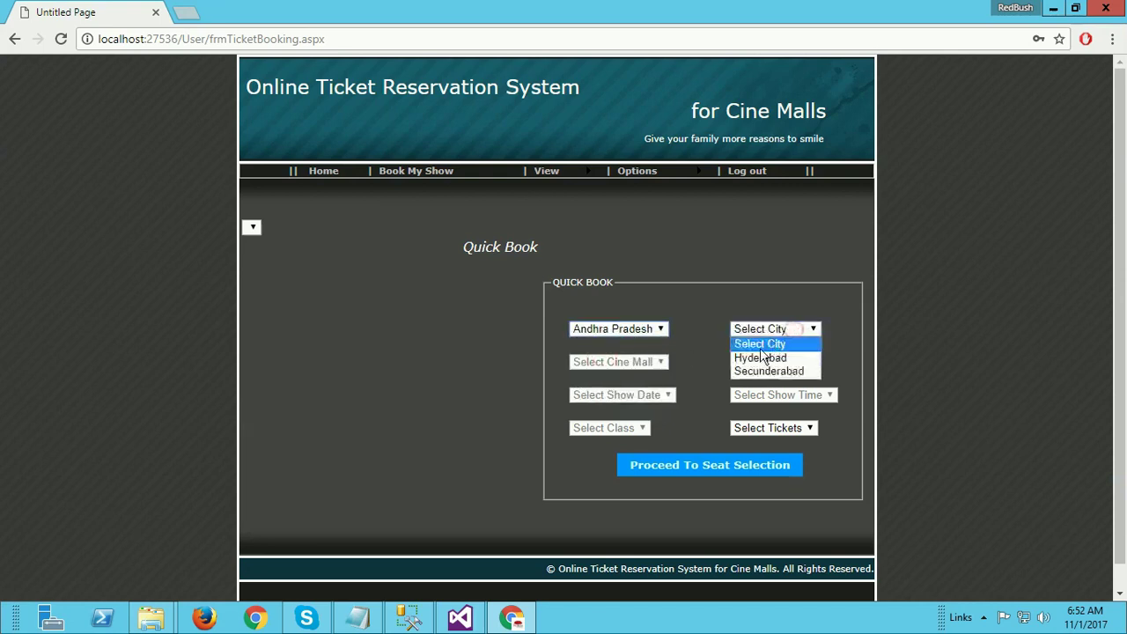
left_click(753, 352)
left_click(633, 362)
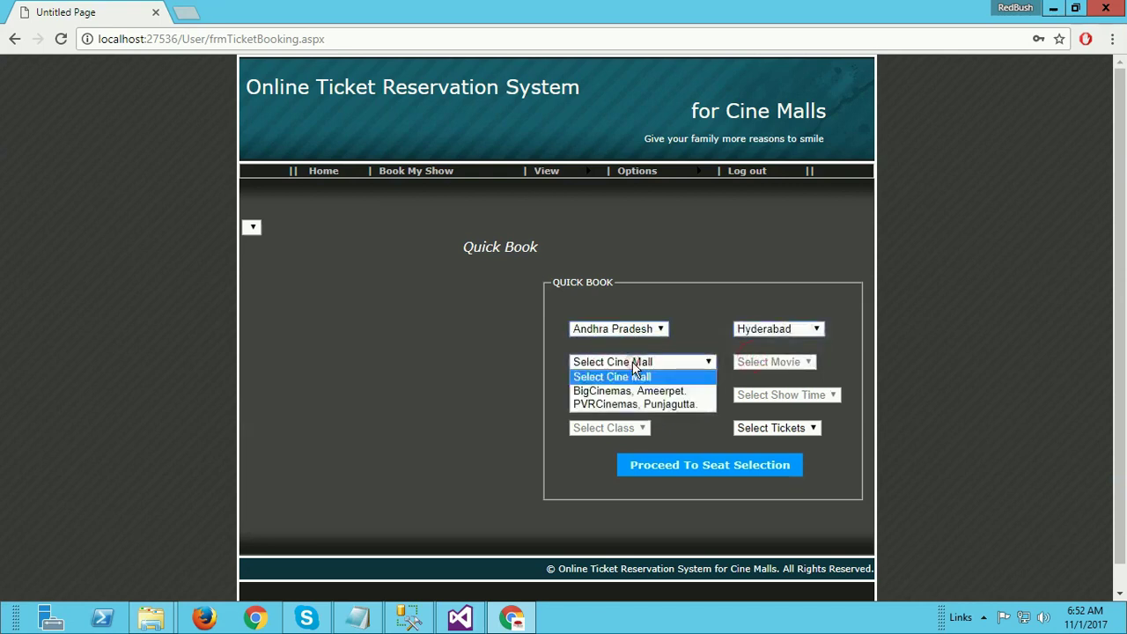
left_click(591, 395)
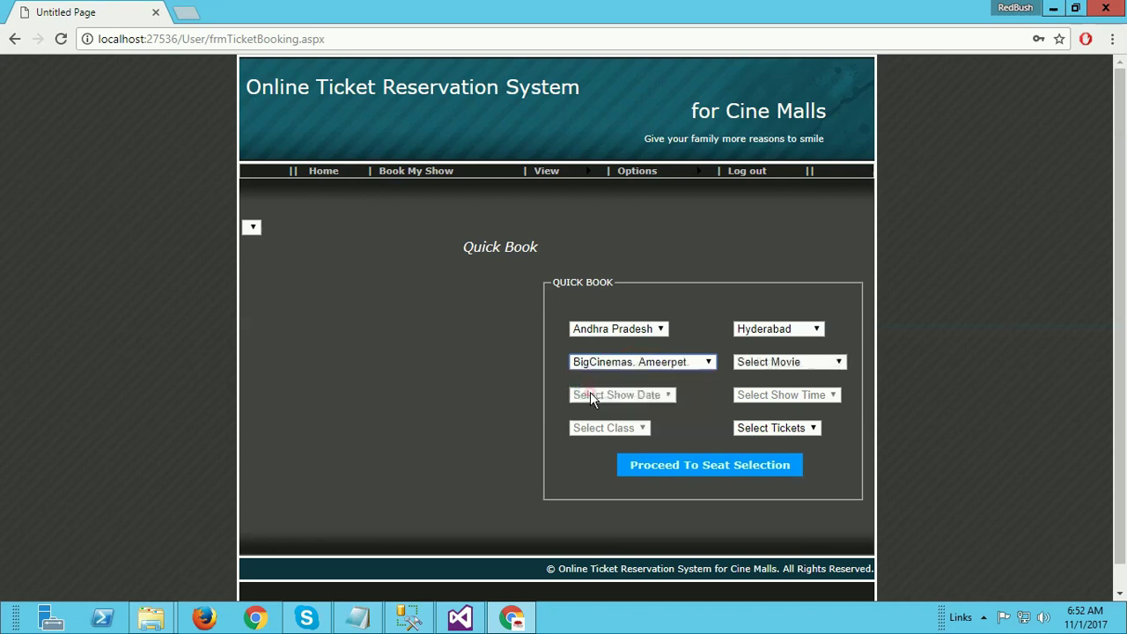
Choose No Problem (Hindi) on Sat, 11 Nov 2017 at 09:00 AM (Screen1)
left_click(786, 362)
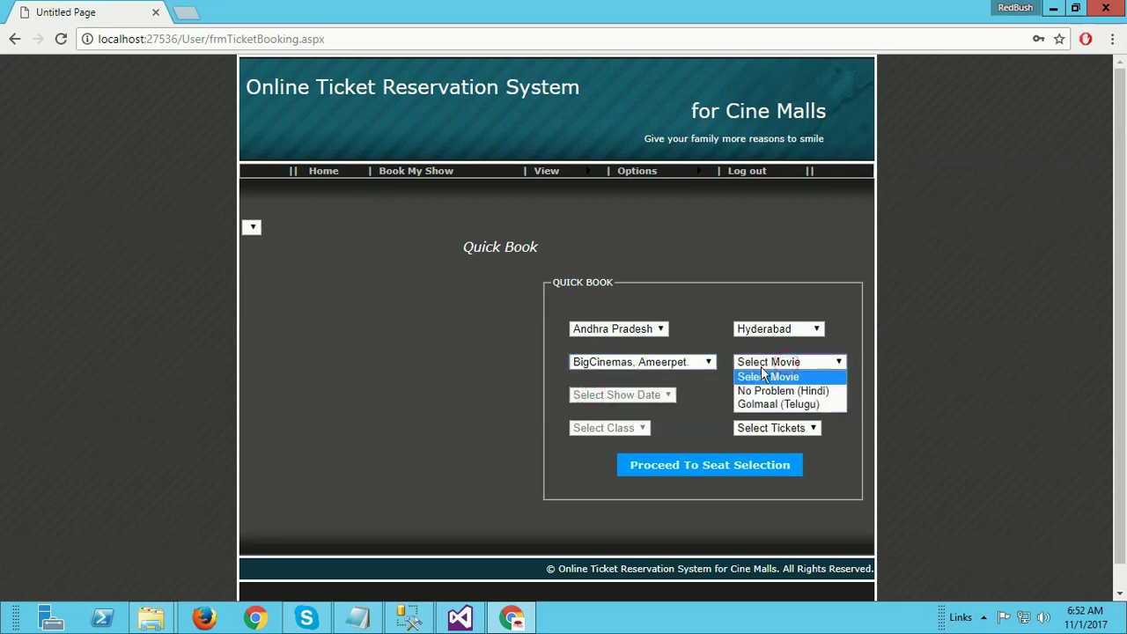
left_click(764, 390)
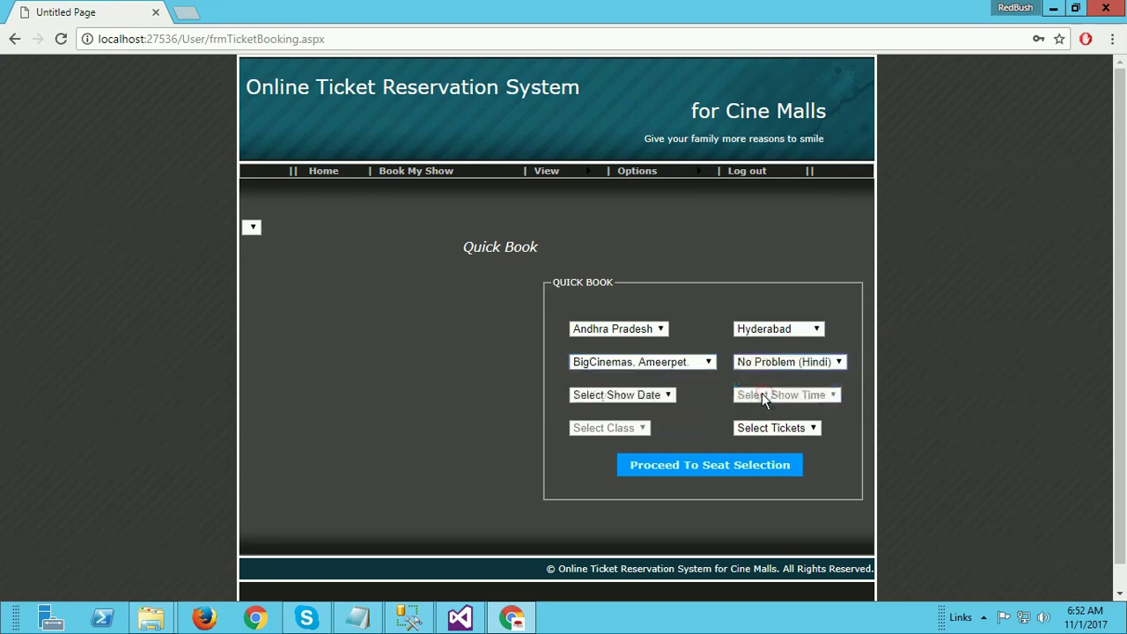
left_click(649, 399)
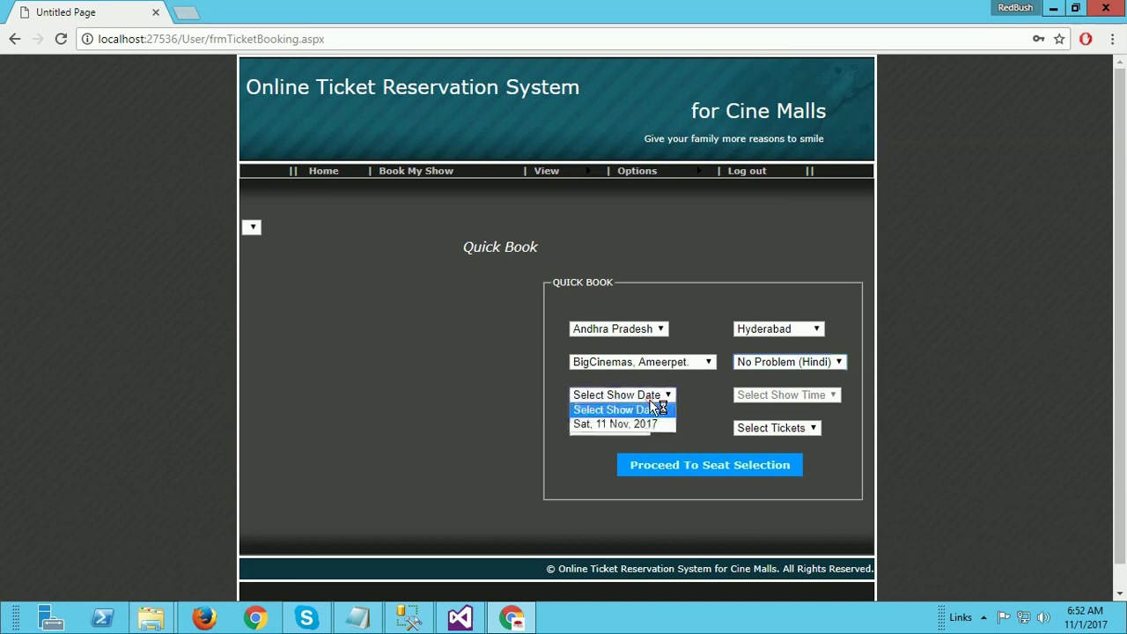
left_click(589, 423)
left_click(800, 402)
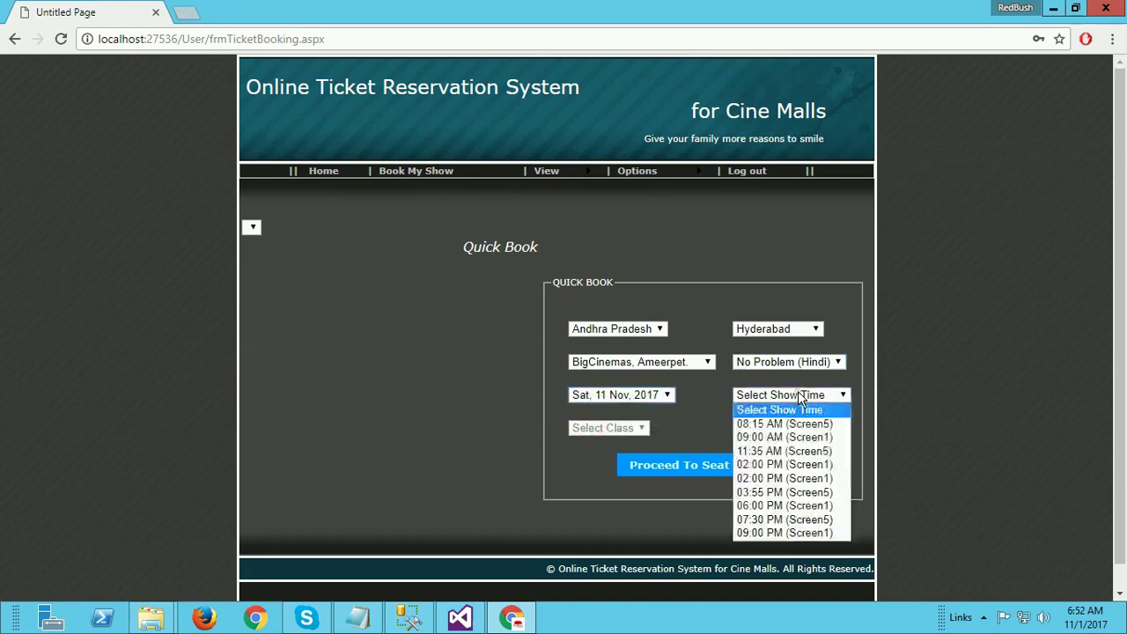
left_click(770, 437)
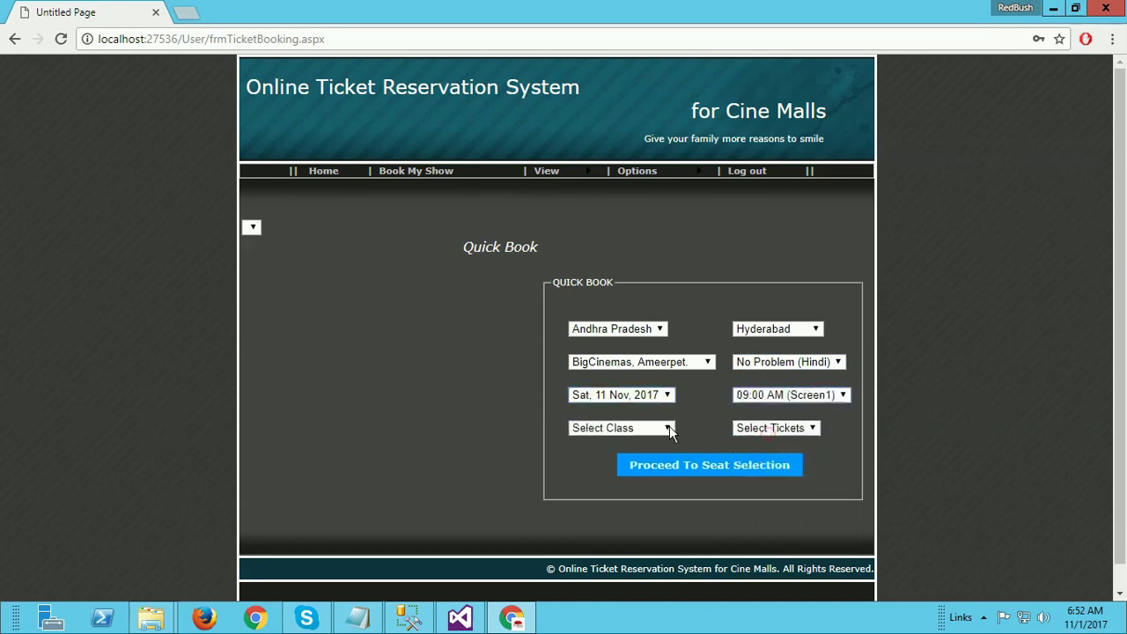
Select Gold class with 3 tickets and proceed to seat selection
left_click(640, 428)
left_click(592, 458)
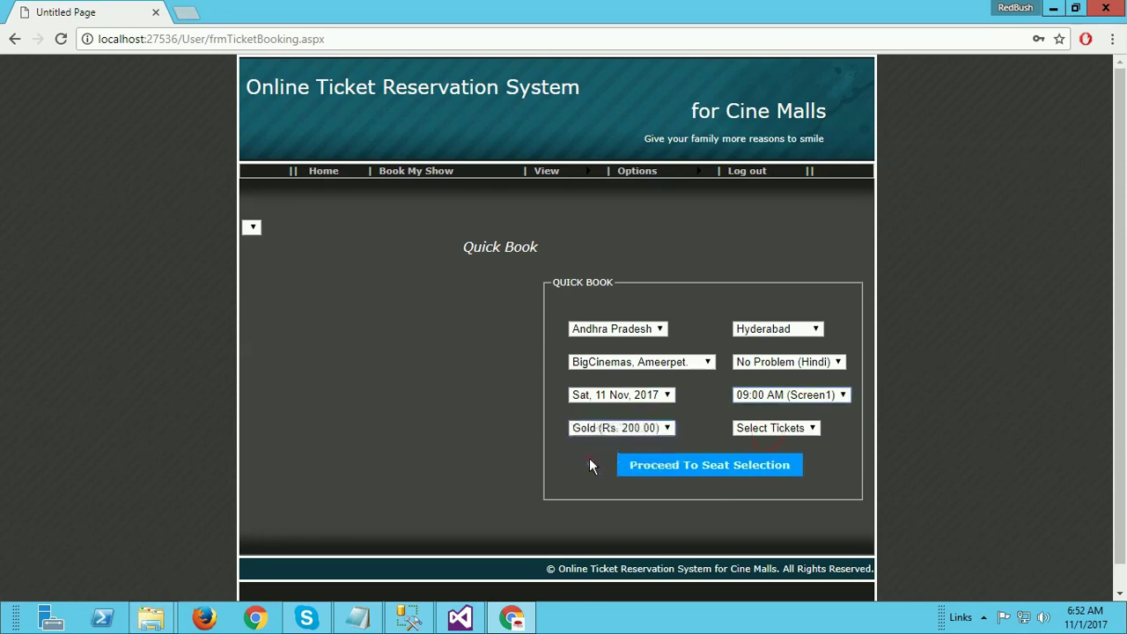
left_click(771, 428)
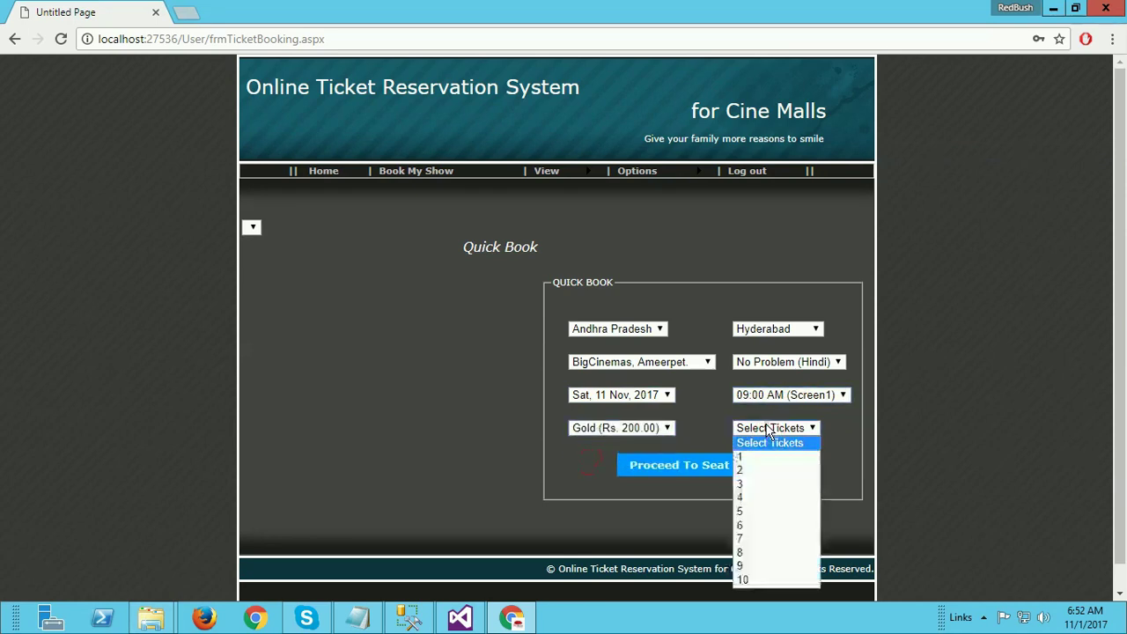
left_click(748, 484)
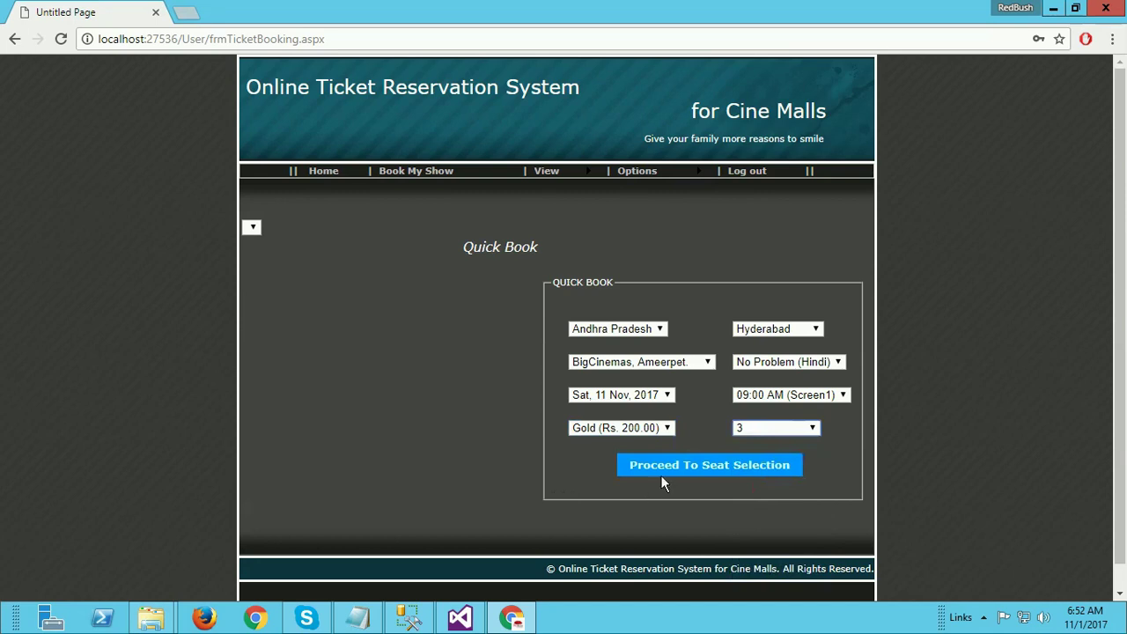
left_click(690, 466)
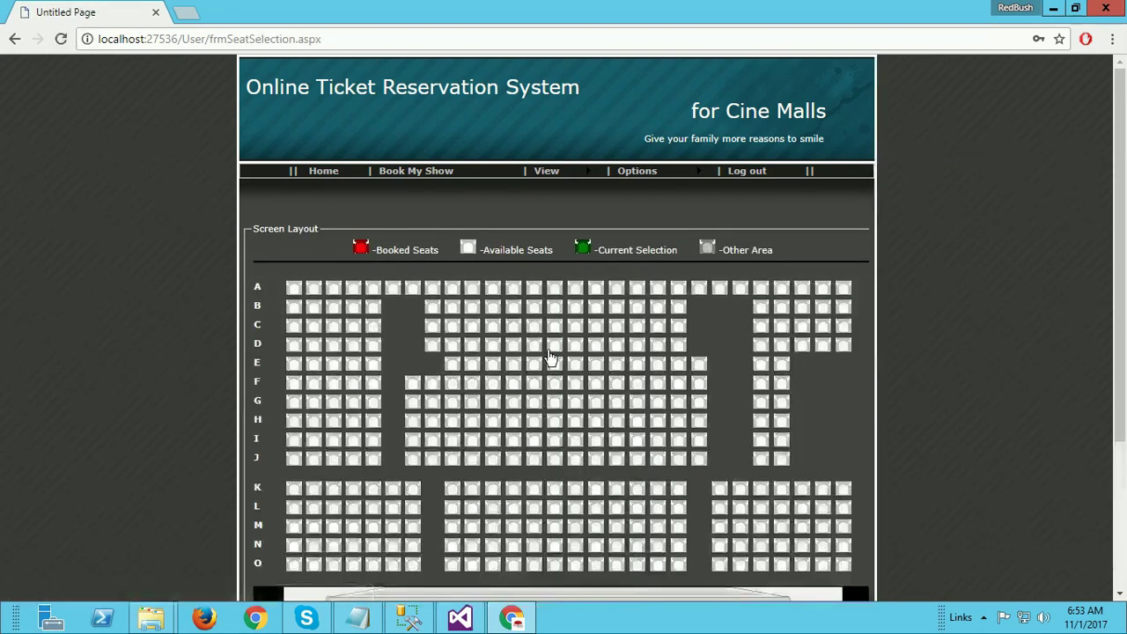
Choose adjacent seats J11–J13 in the layout and submit them for Rs. 600 payment
left_click_drag(1119, 351, 1120, 515)
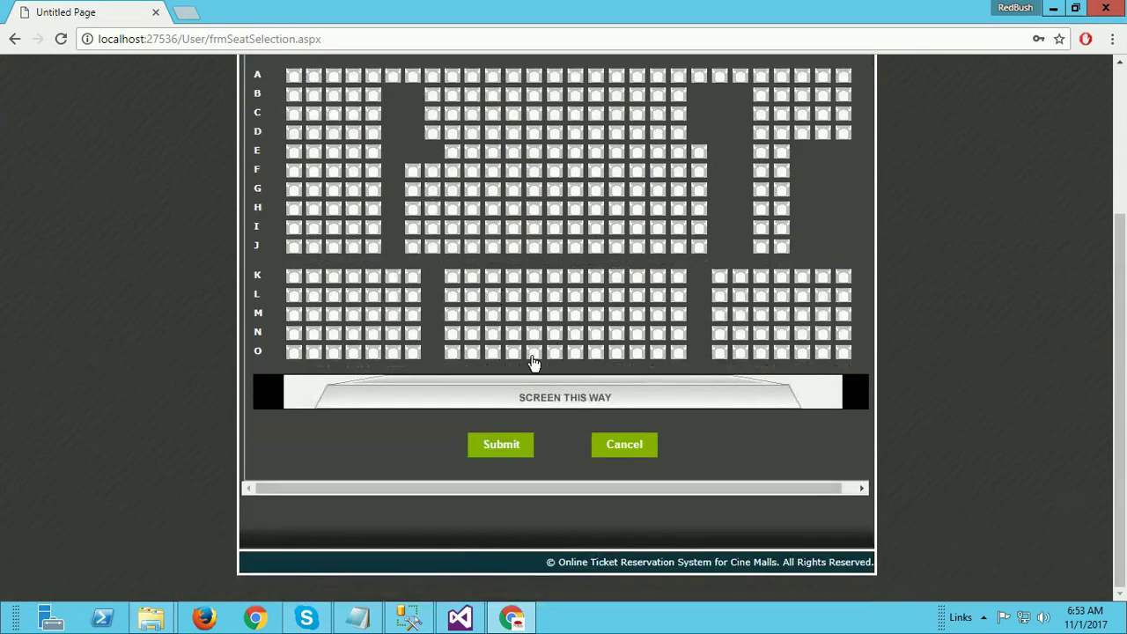
left_click(534, 248)
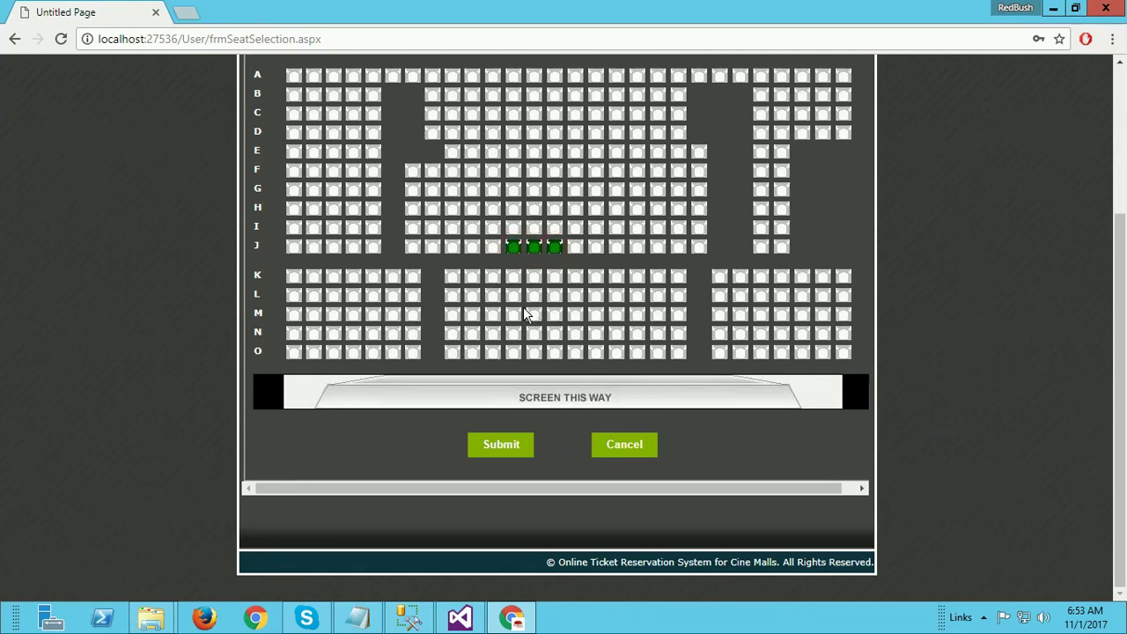
left_click(495, 446)
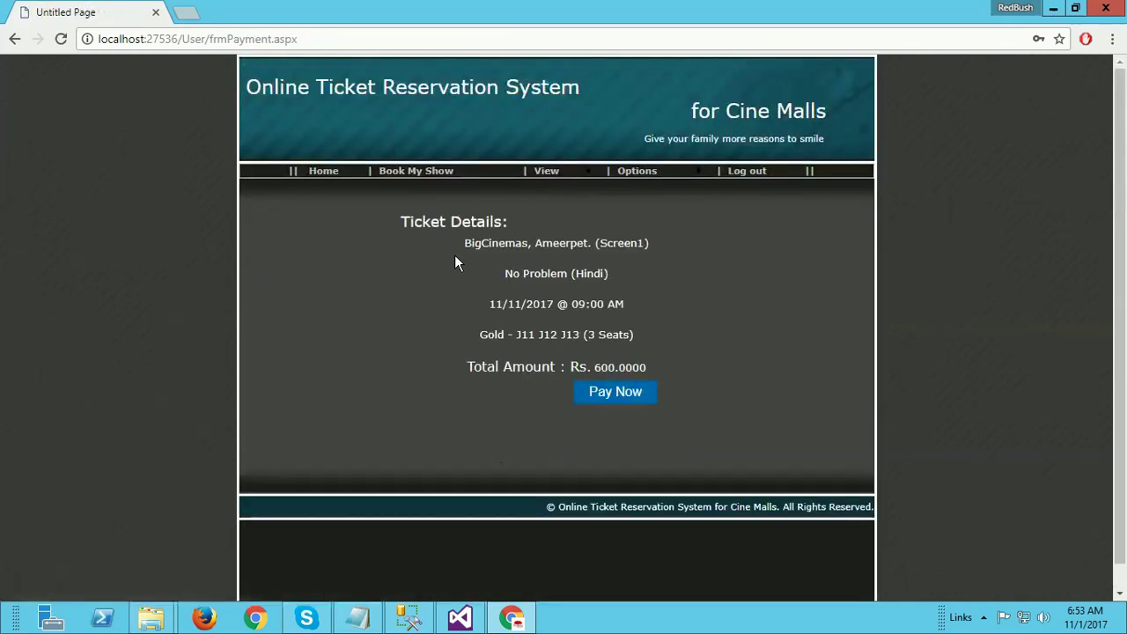
Begin paying for the tickets and confirm the account password to reach payment details
left_click(612, 393)
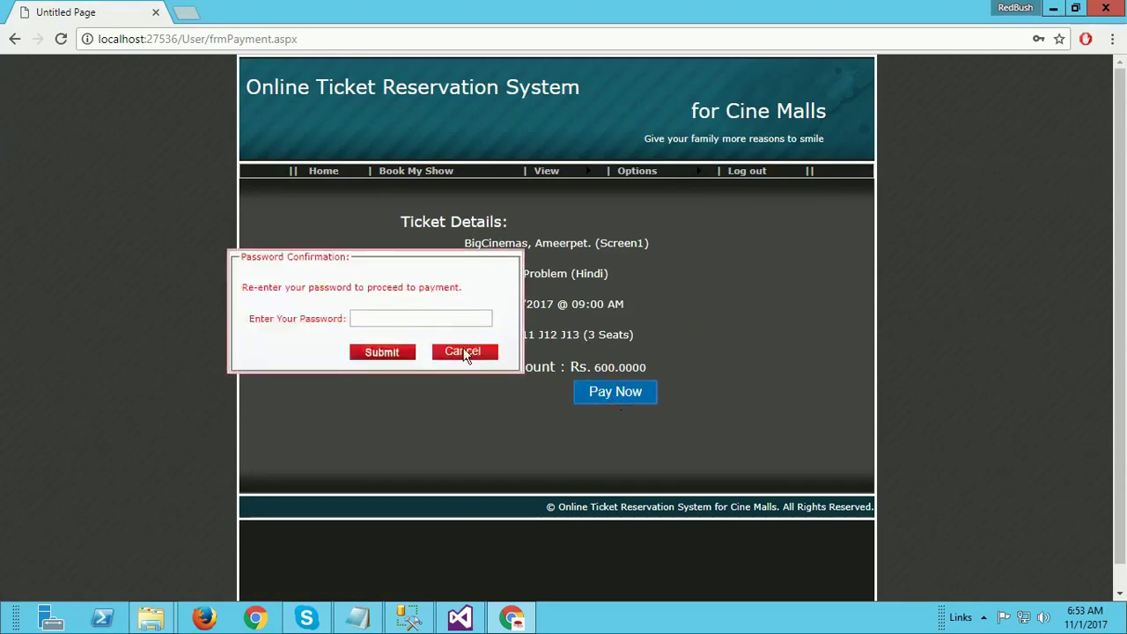
left_click(442, 318)
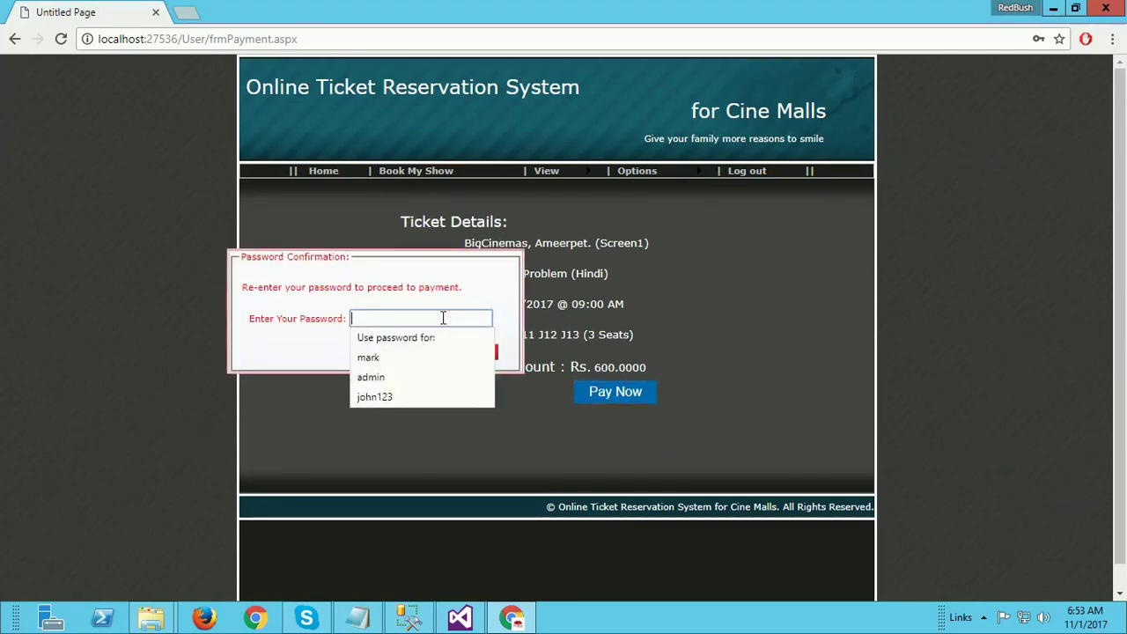
type("ad")
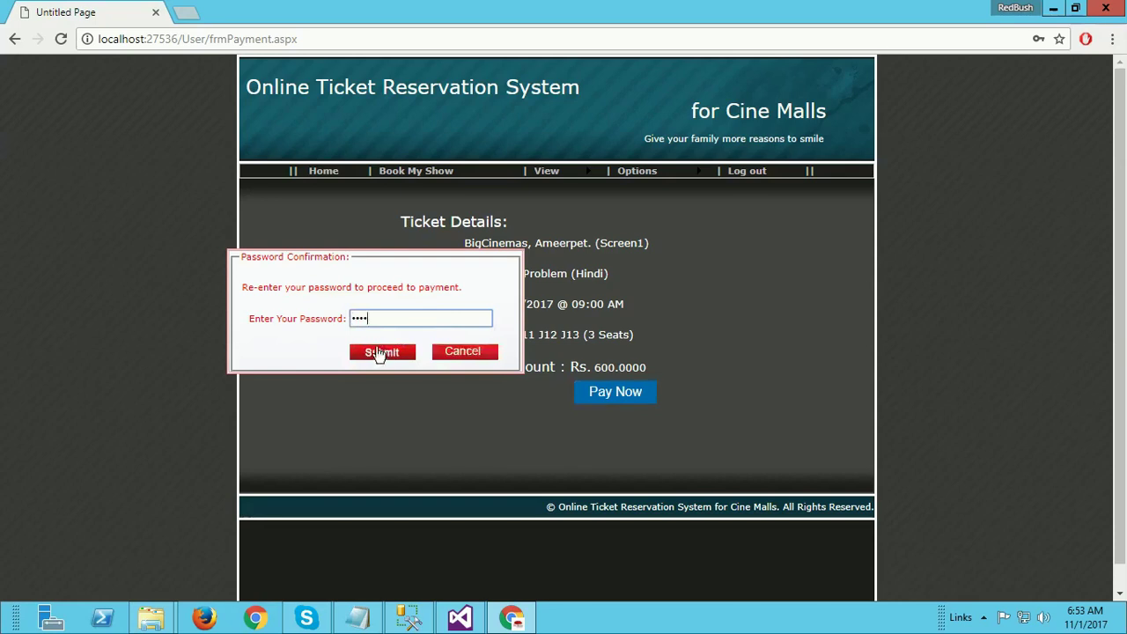
left_click(378, 352)
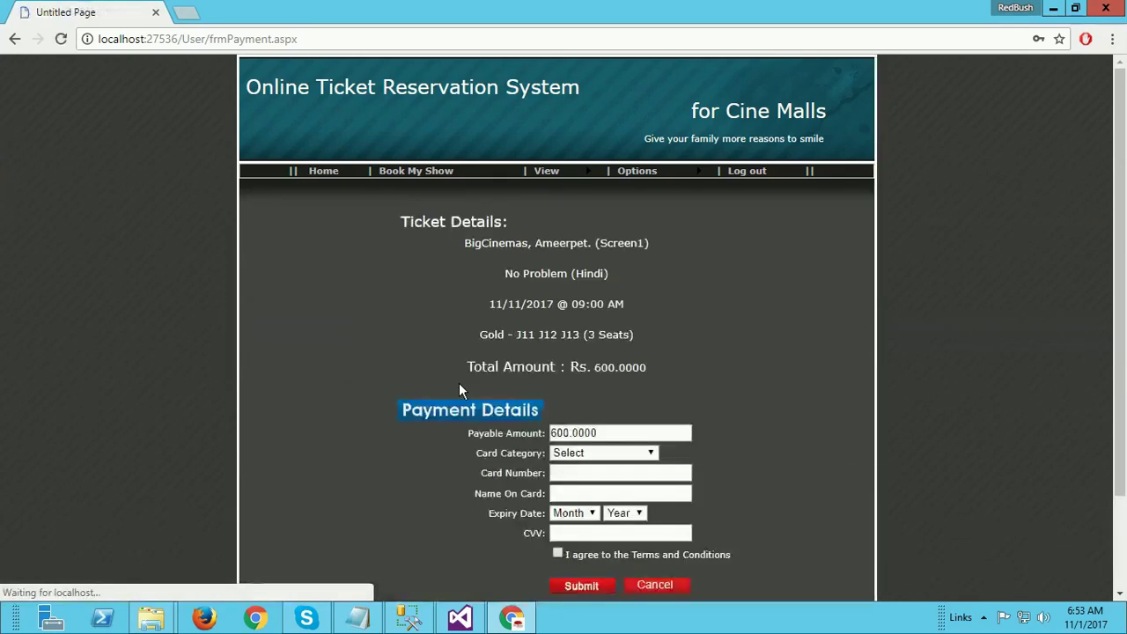
Select VISA / Master as card category and enter the card number and cardholder name
scroll(1123, 349, "down", 3)
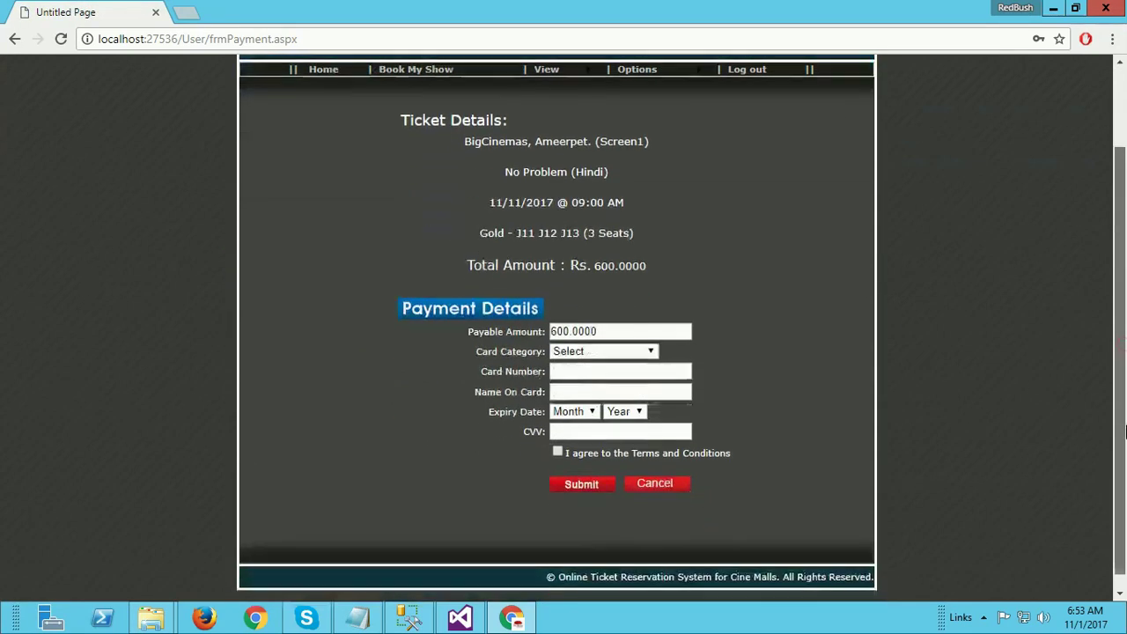
left_click(639, 339)
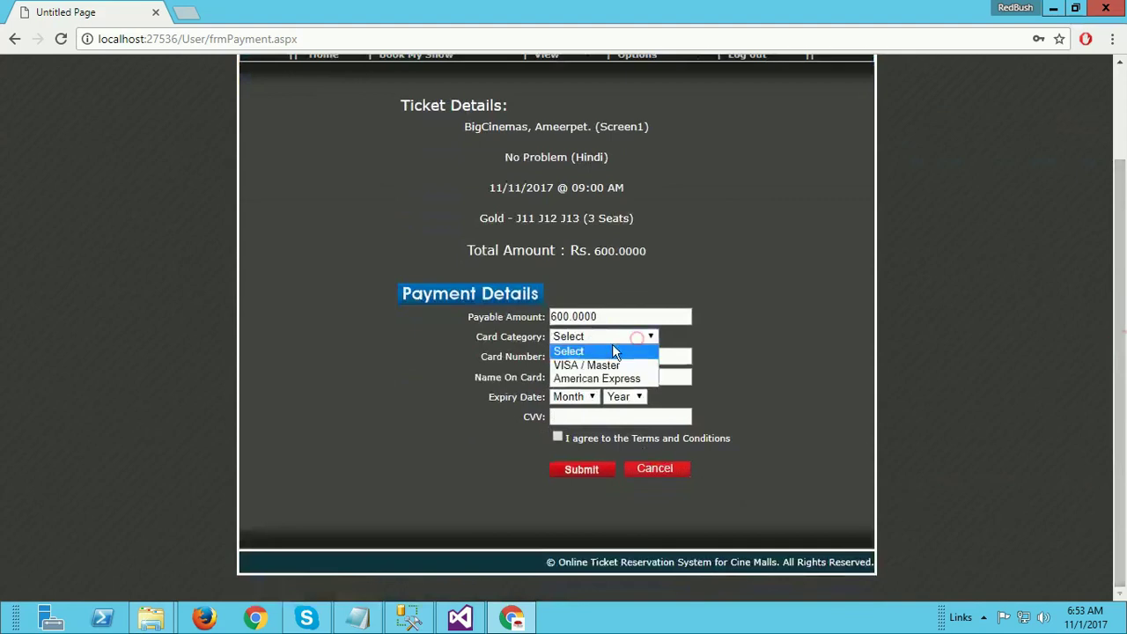
left_click(598, 361)
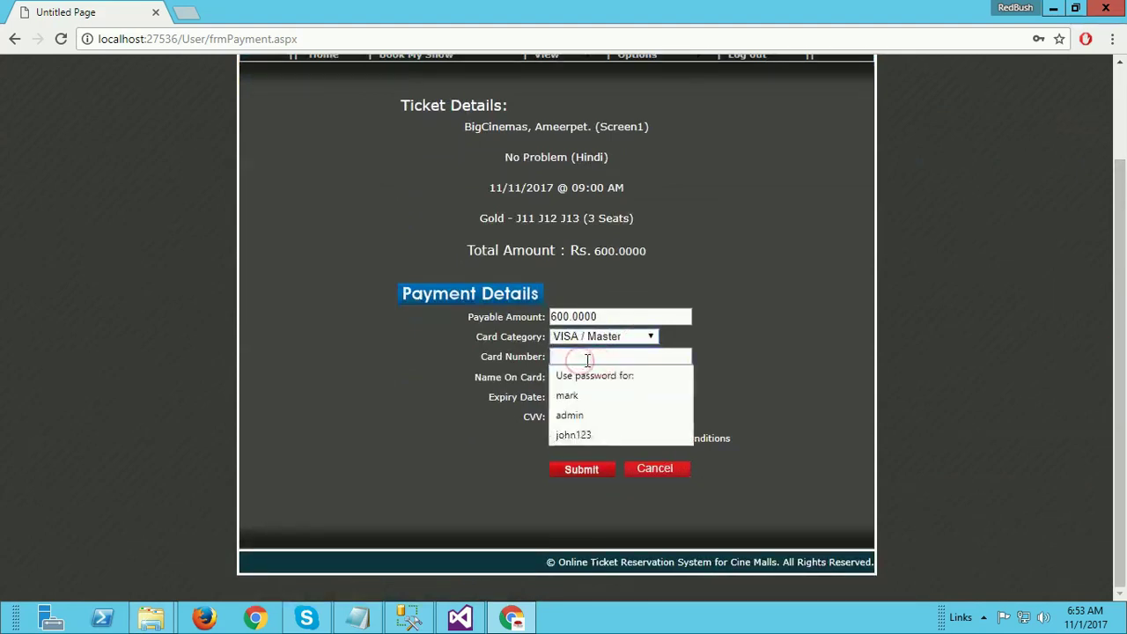
type("1234")
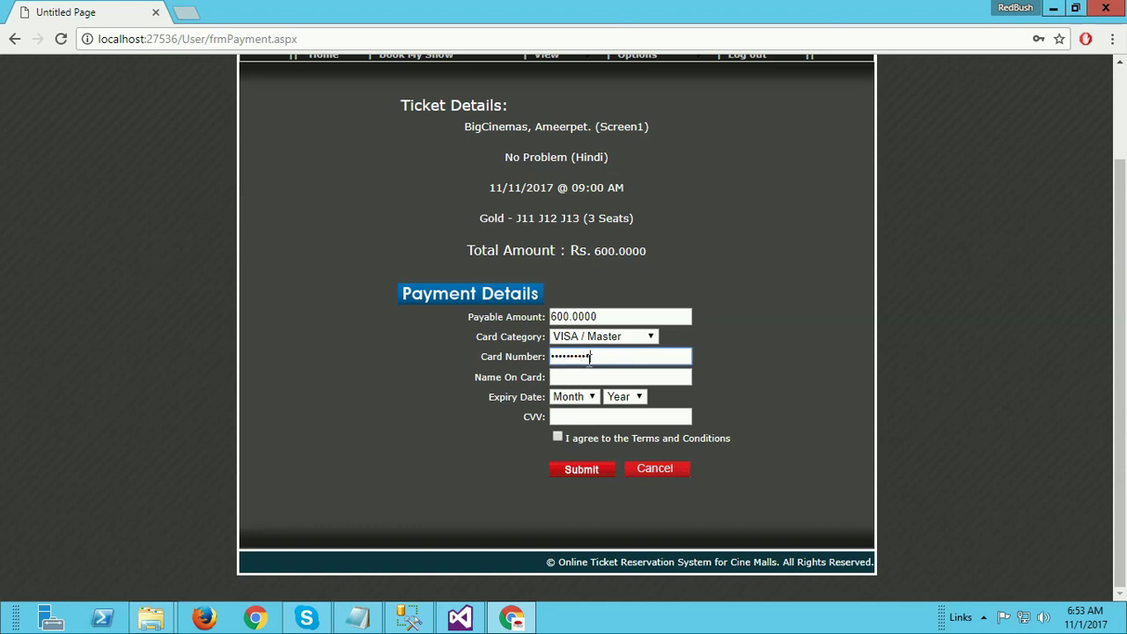
type("566")
left_click(587, 377)
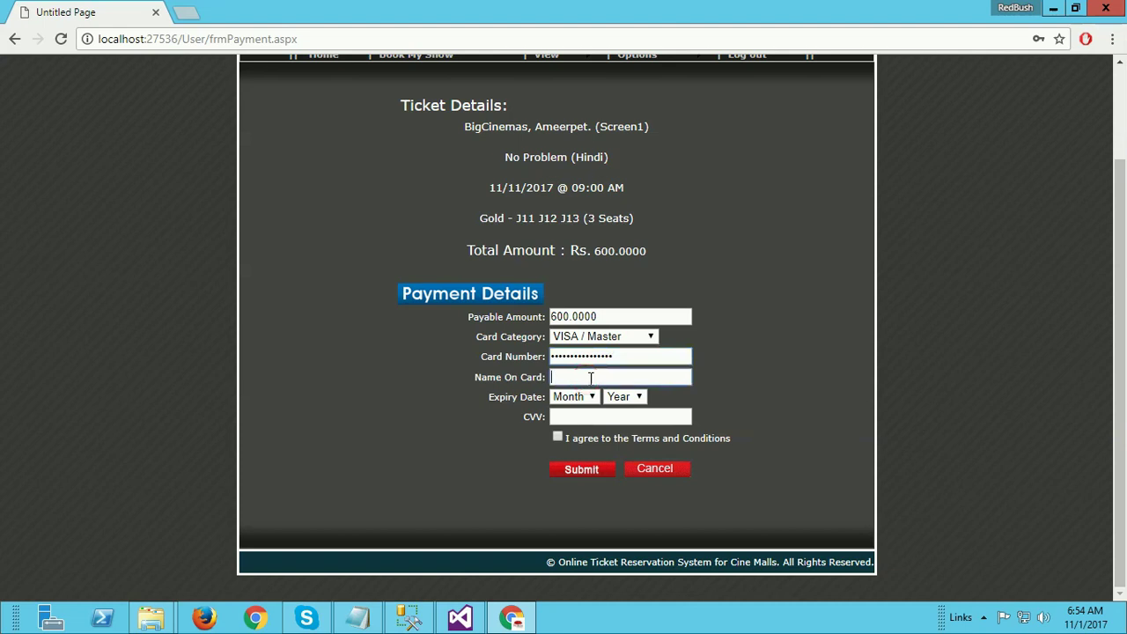
type("mark")
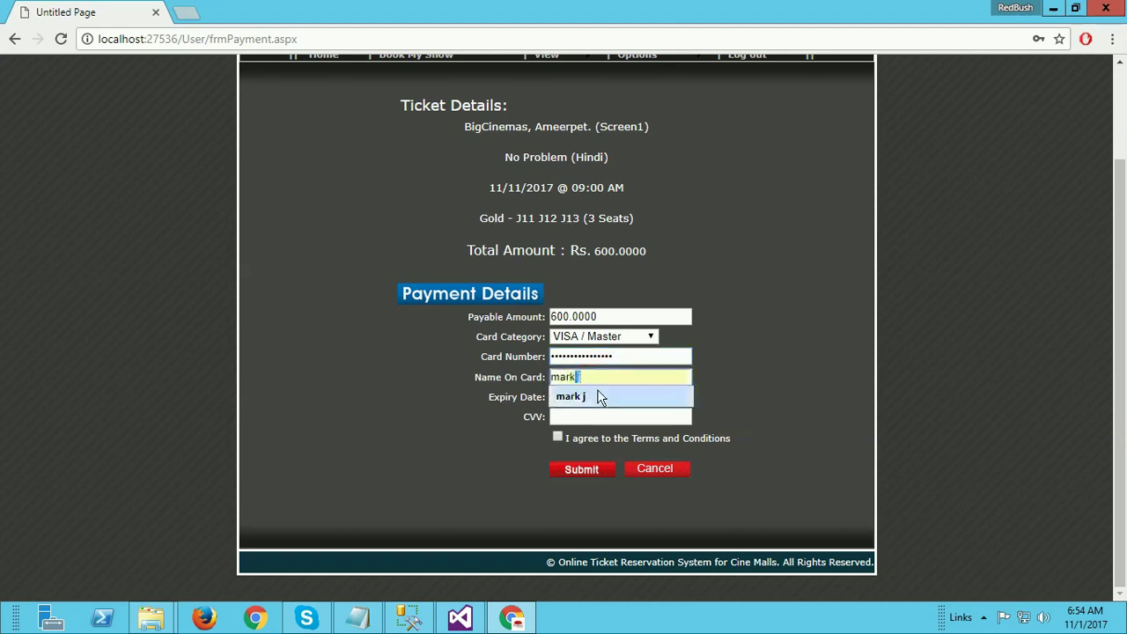
Set card expiry to Jan 2020, enter the CVV, accept the terms and submit payment
left_click(583, 417)
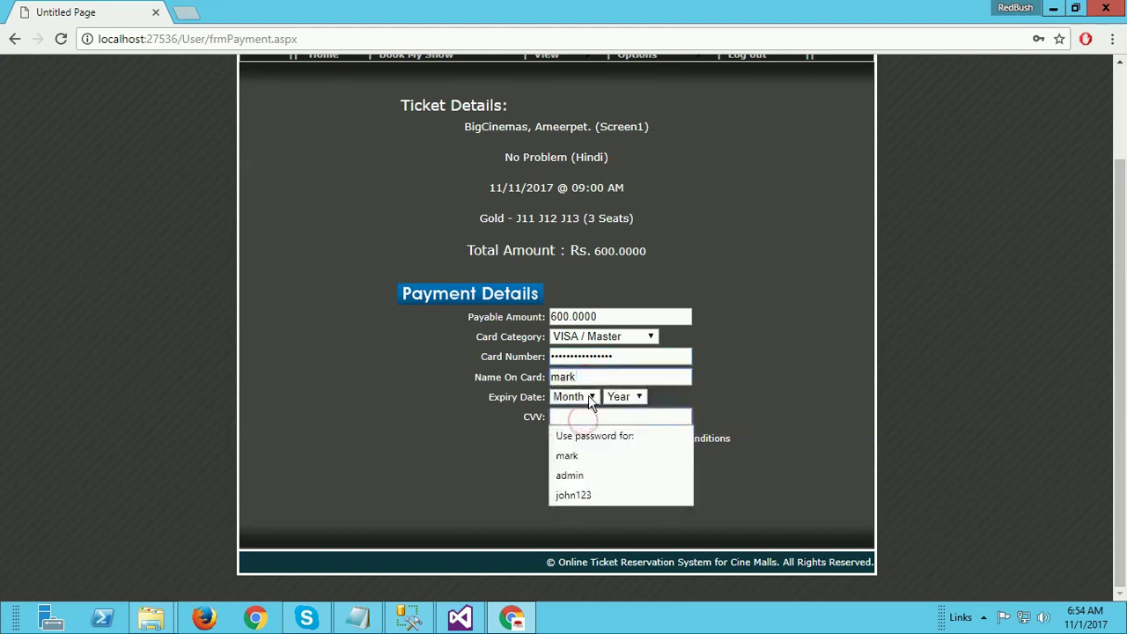
left_click(590, 397)
left_click(568, 427)
left_click(629, 397)
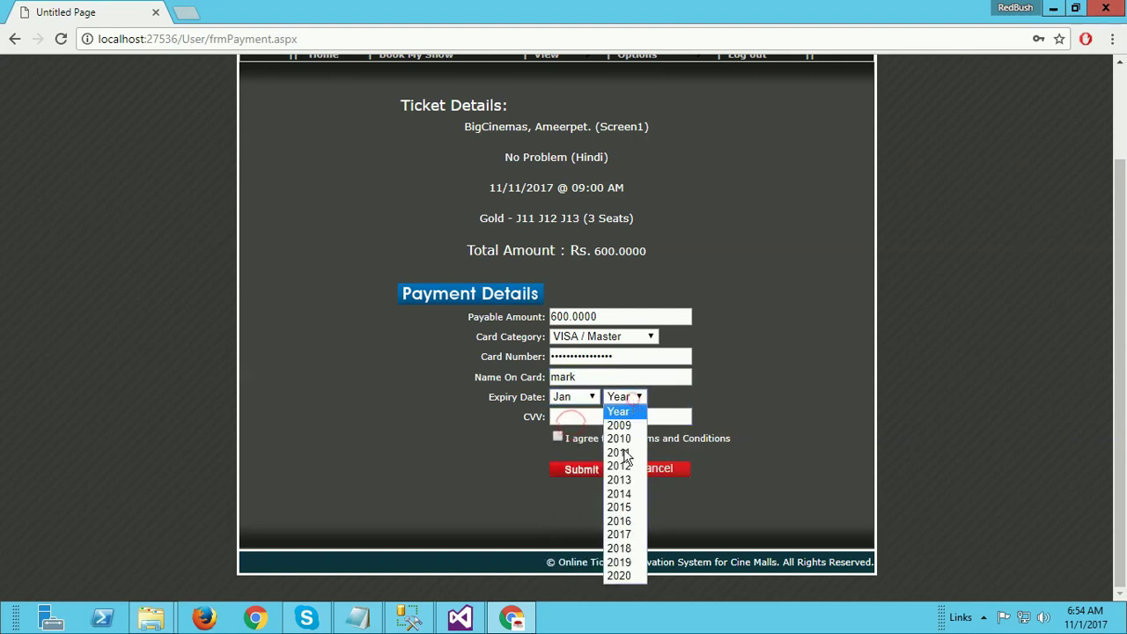
left_click(619, 575)
left_click(599, 415)
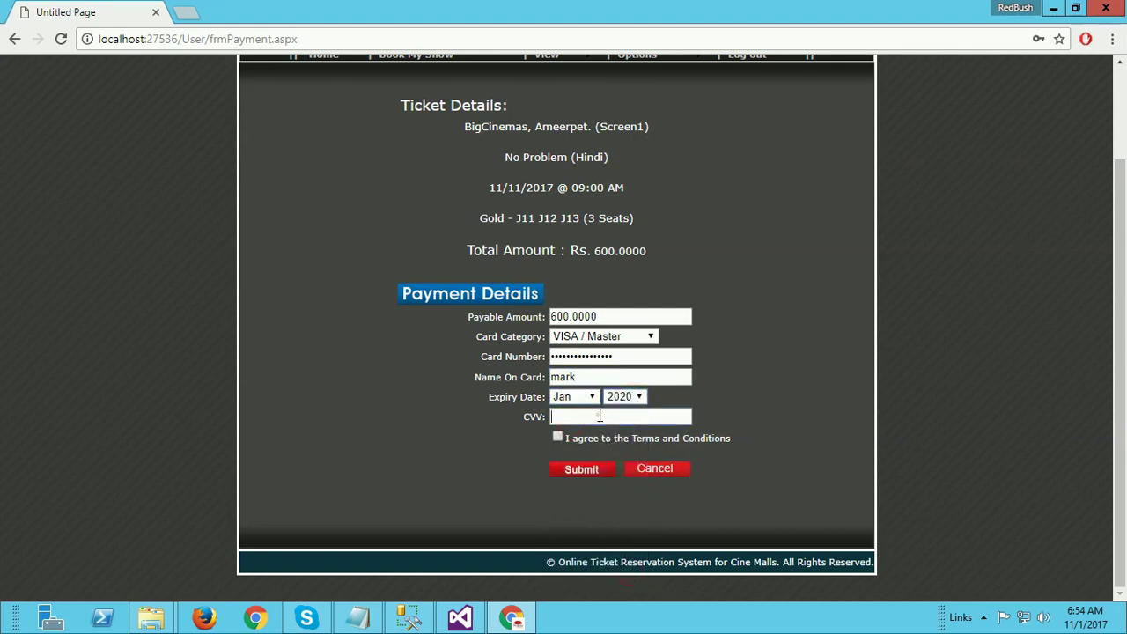
type("123")
left_click(558, 438)
left_click(568, 473)
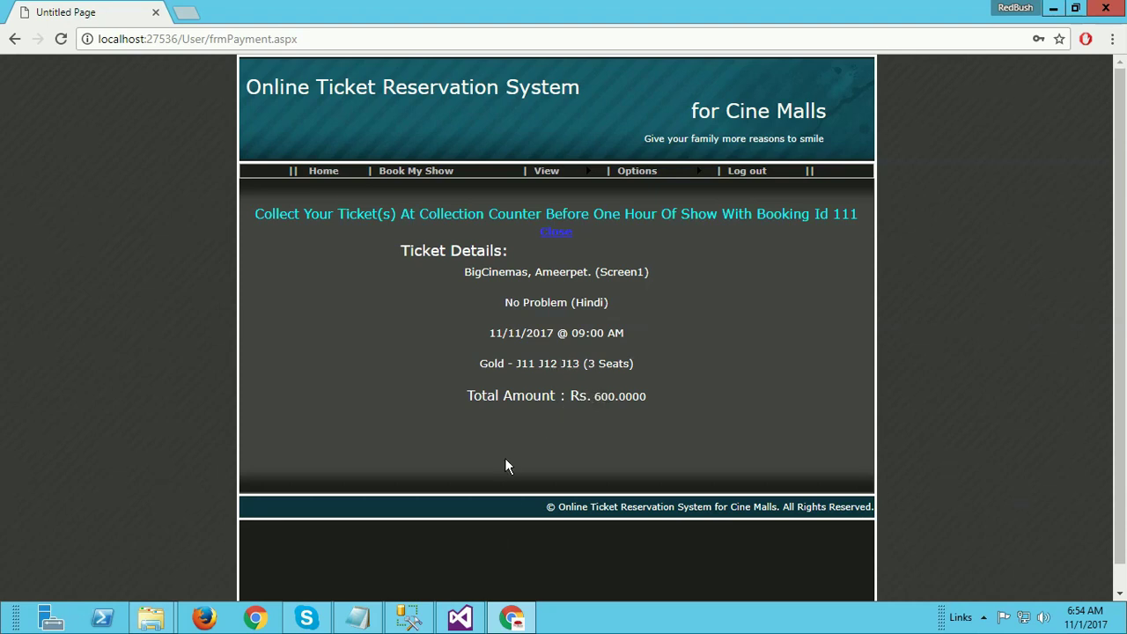
After booking Id 111 is confirmed, bring SQL Server Management Studio to the front
left_click(408, 619)
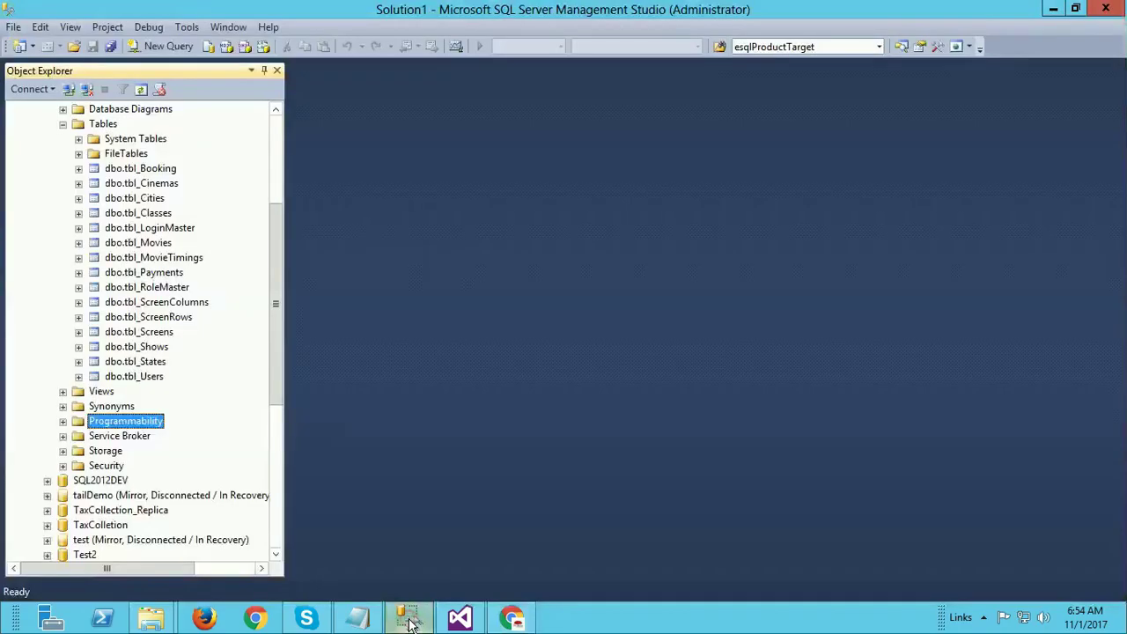
Expand Programmability in Object Explorer to list stored procedures like sp_AddBooking and sp_AddPayment
mouse_move(283, 346)
left_mouse_down()
mouse_move(283, 276)
mouse_move(275, 471)
left_mouse_up()
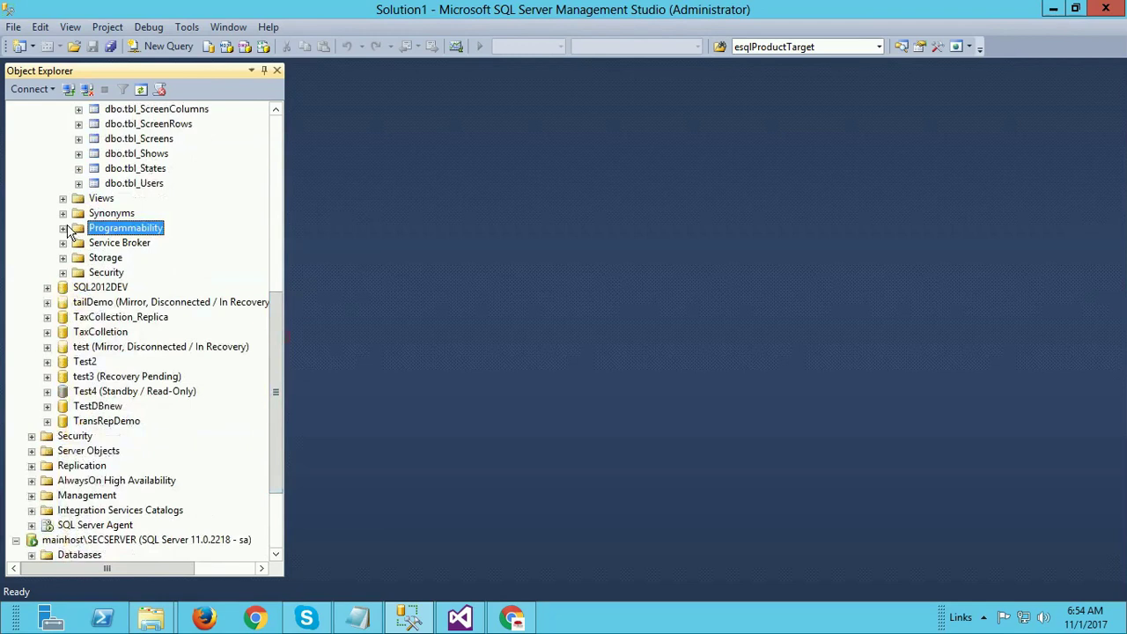
left_click(64, 228)
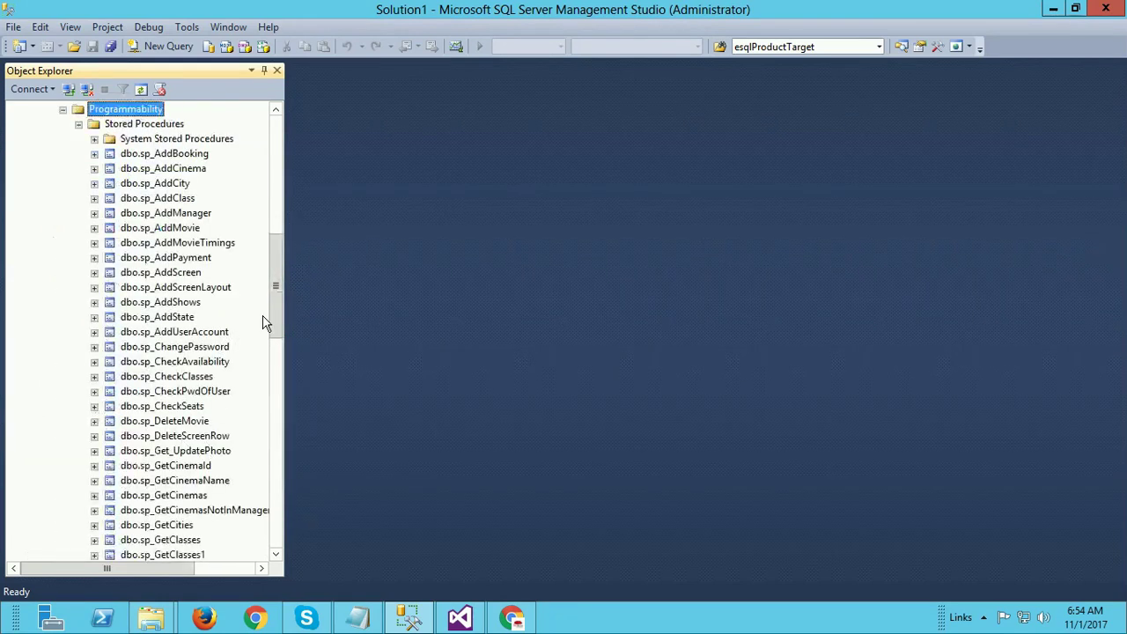
left_click(152, 620)
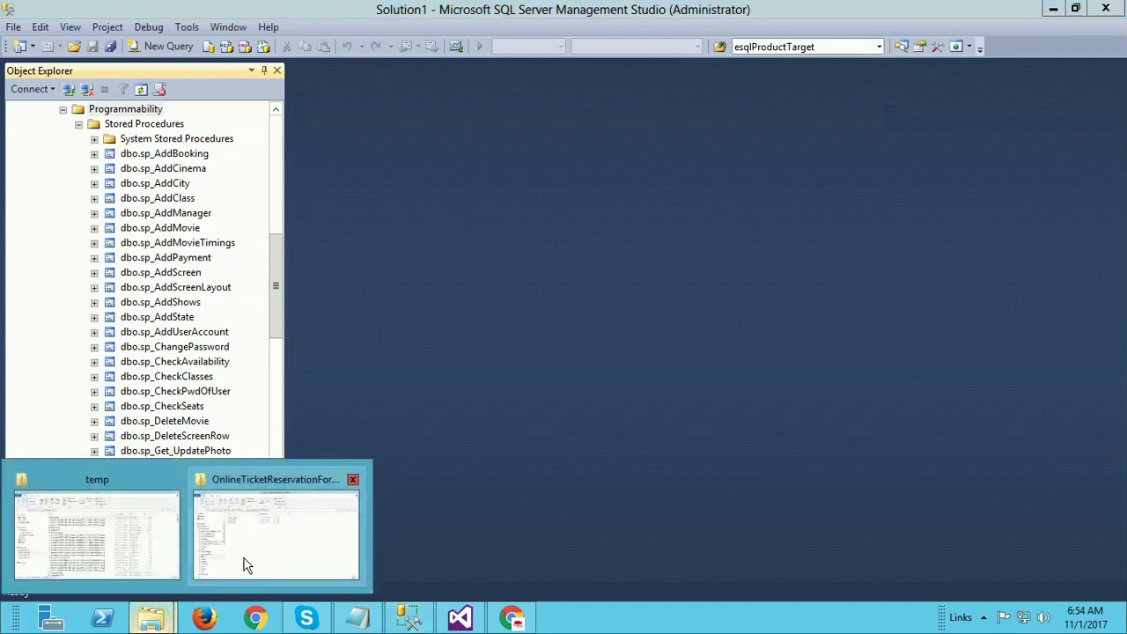
In the project folder window, open OTR_Doc and then Project_Report.docx in Word
left_click(247, 565)
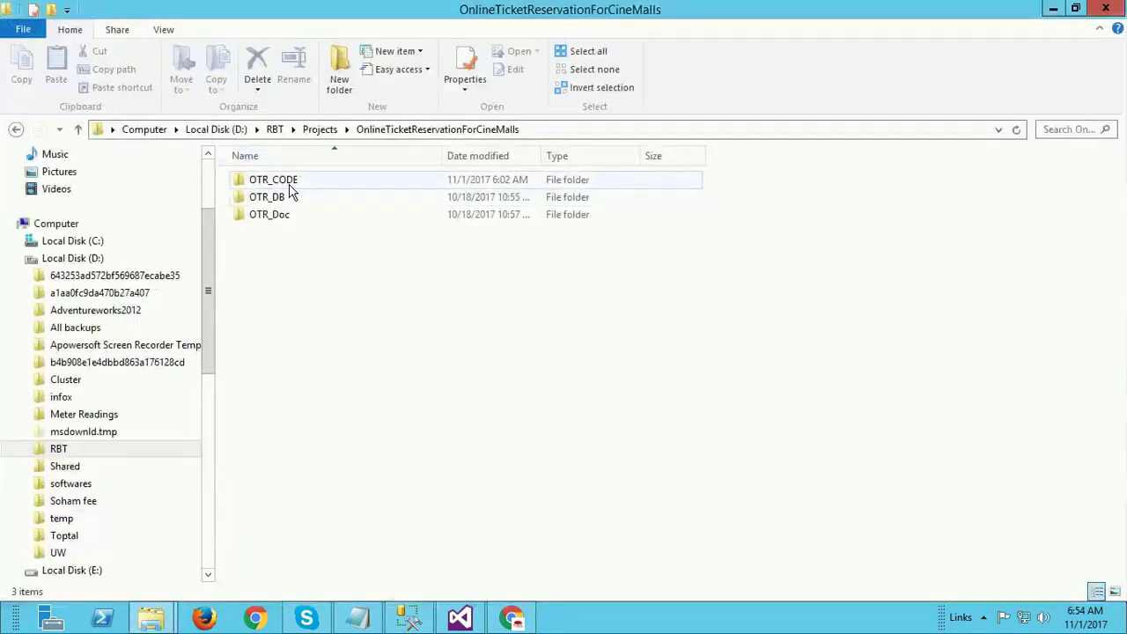
double_click(274, 214)
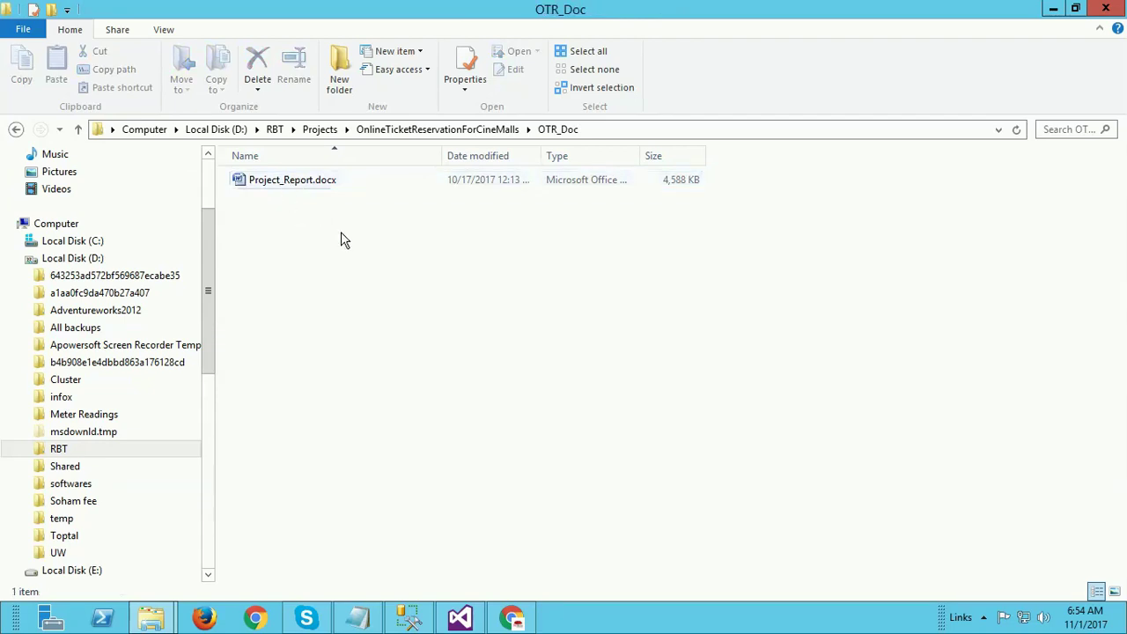
double_click(308, 181)
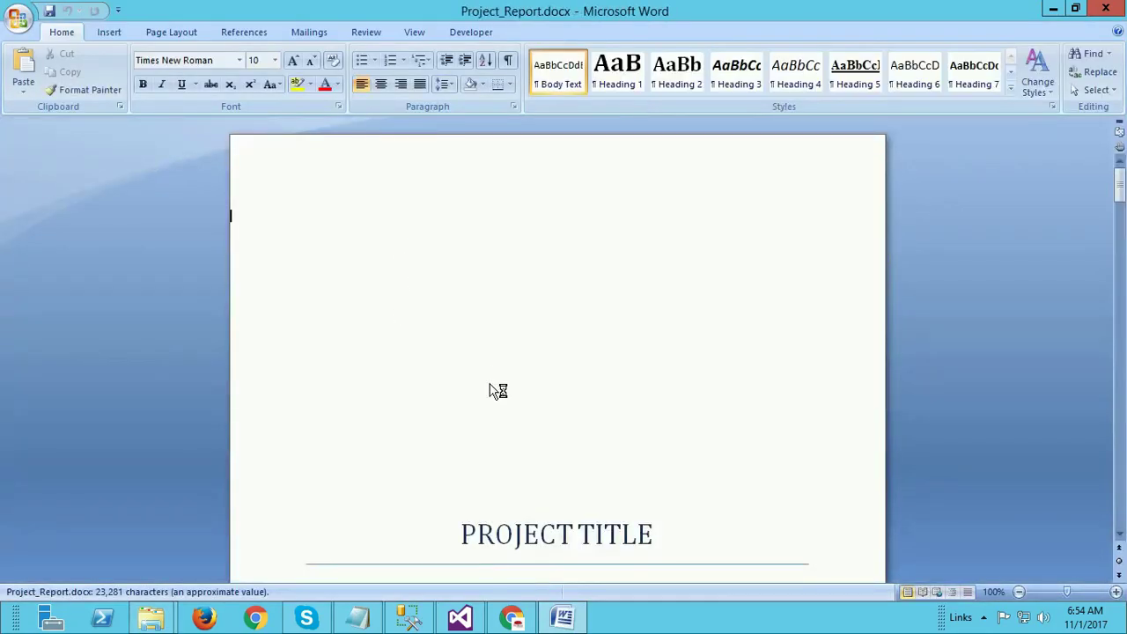
Scroll the report past the title page, Table of Contents and Project Scope to Requirement Specification
scroll(497, 391, "down", 1)
scroll(496, 397, "down", 1)
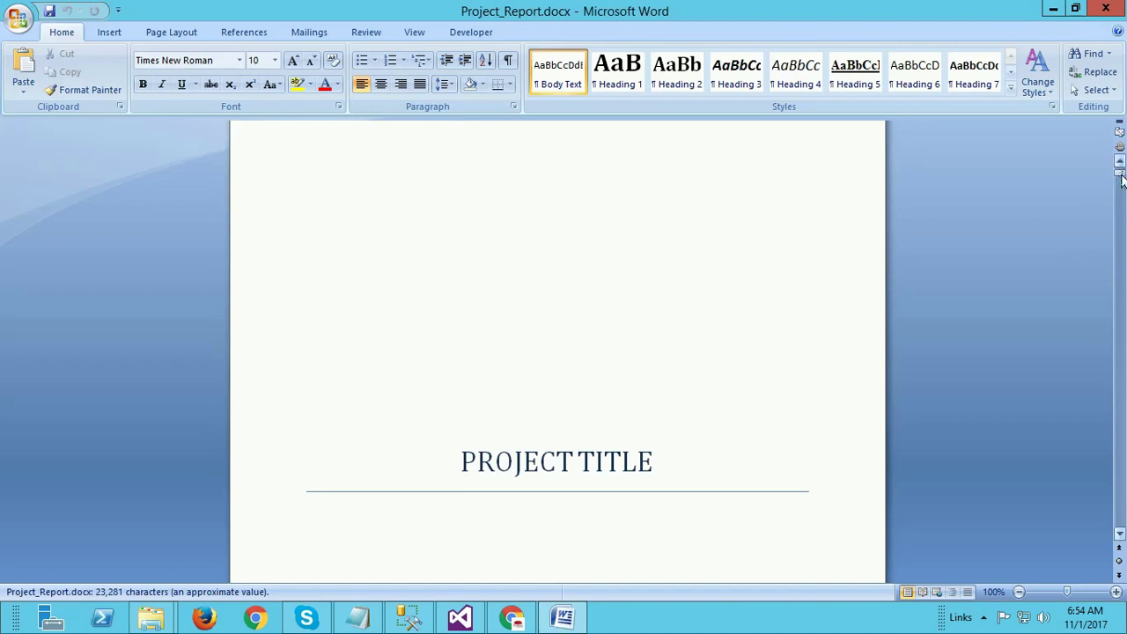
scroll(563, 410, "down", 2)
scroll(570, 449, "down", 4)
scroll(576, 445, "down", 4)
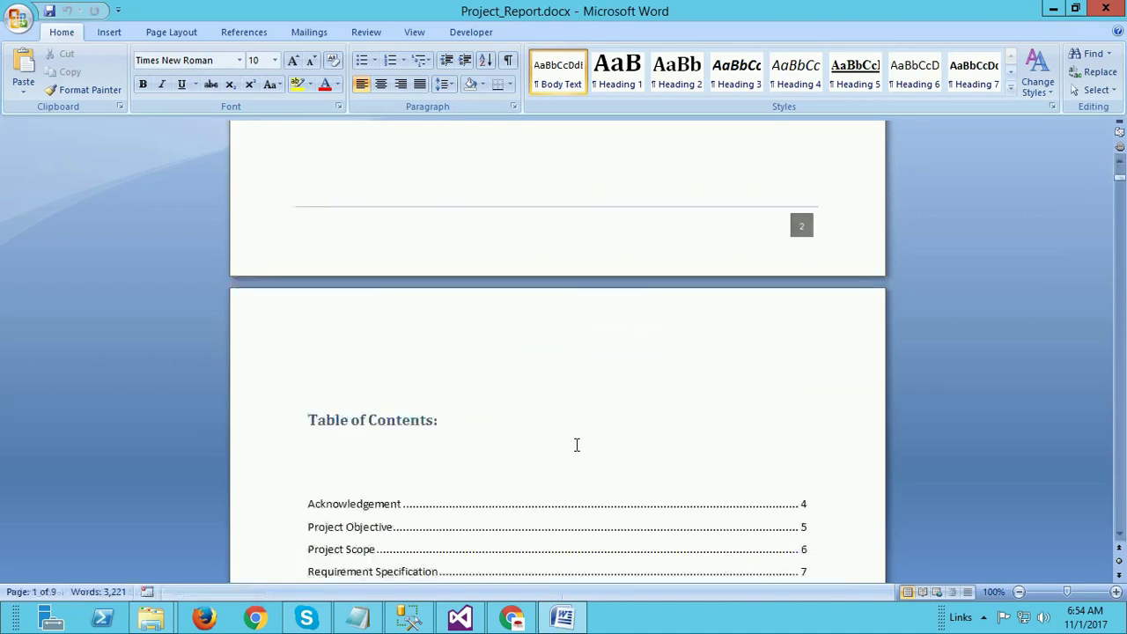
scroll(577, 444, "down", 3)
scroll(573, 453, "down", 10)
scroll(658, 447, "up", 3)
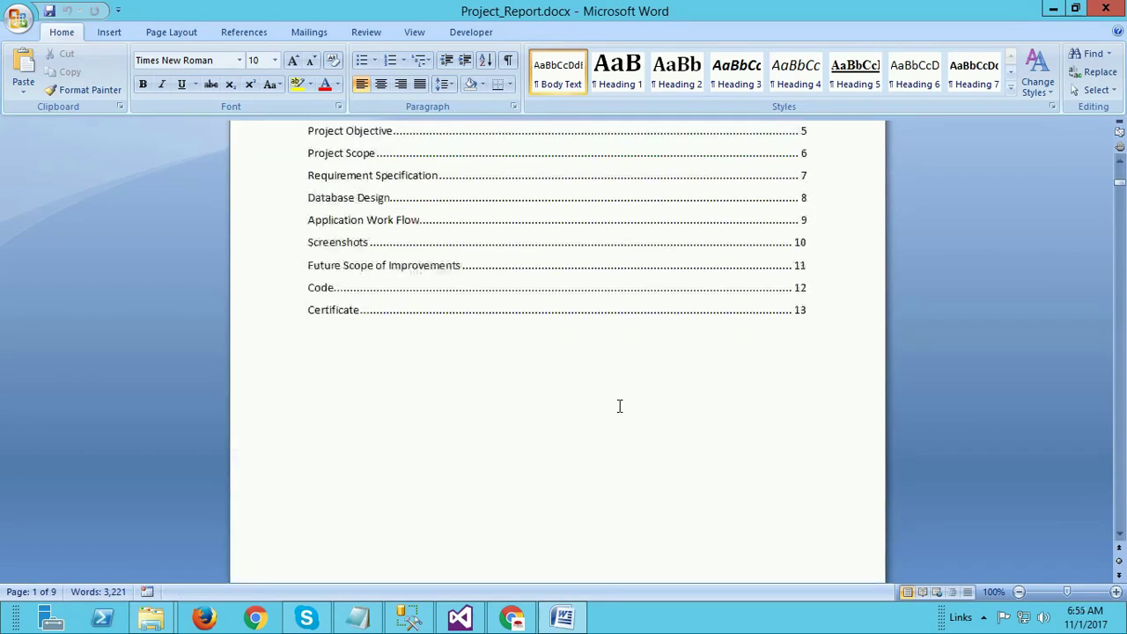
scroll(619, 405, "up", 1)
scroll(558, 435, "up", 4)
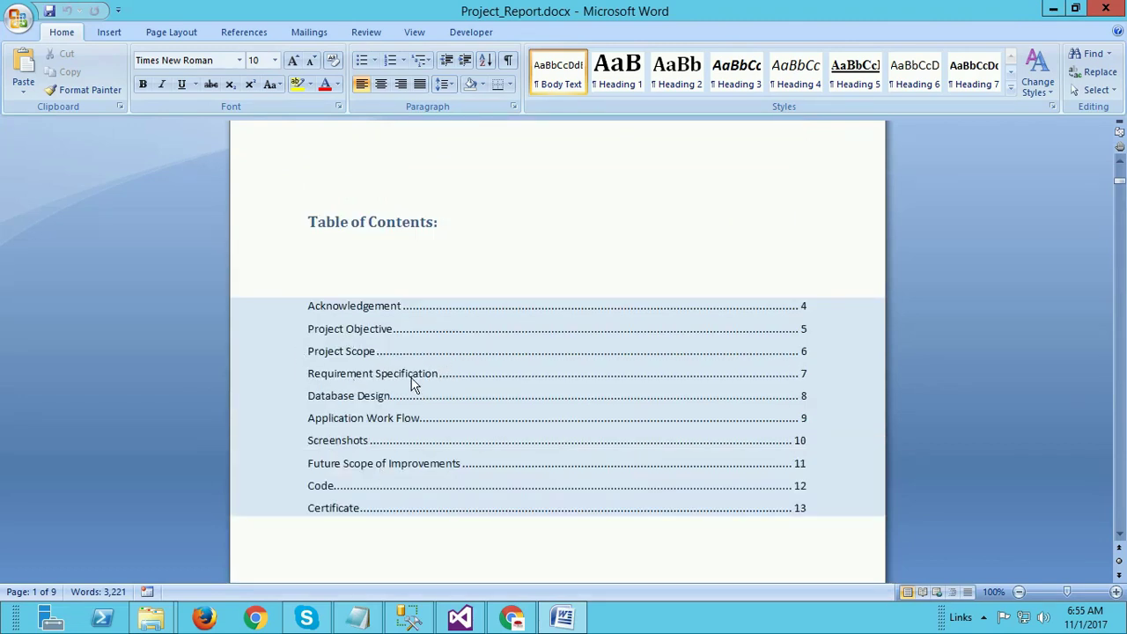
scroll(408, 523, "down", 5)
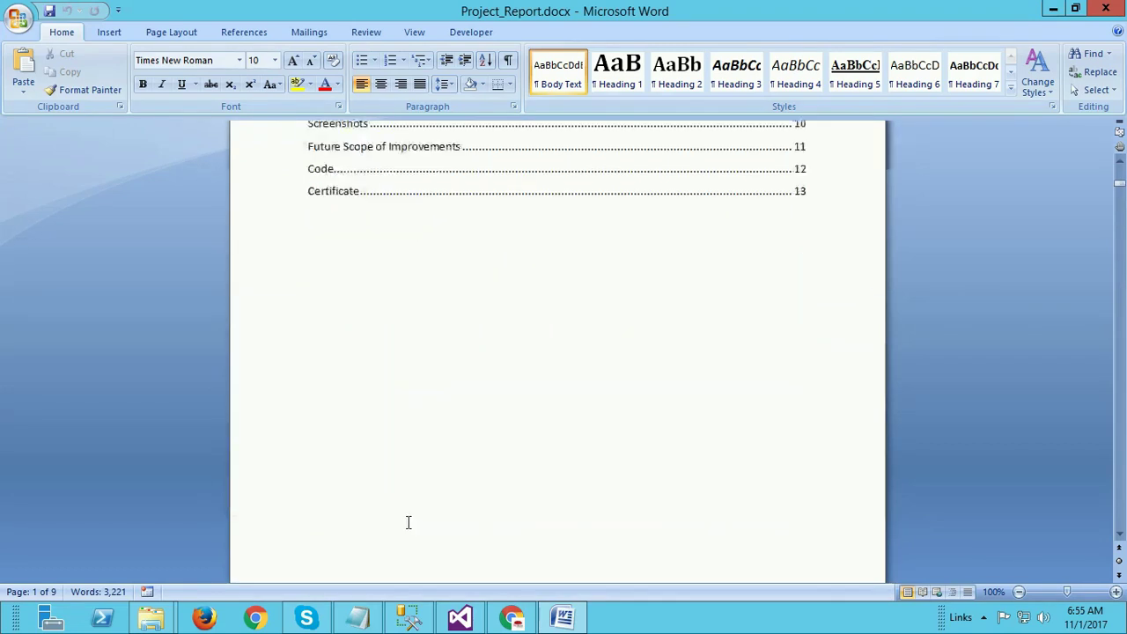
scroll(432, 506, "down", 5)
scroll(432, 505, "down", 5)
scroll(436, 503, "down", 4)
scroll(436, 504, "down", 5)
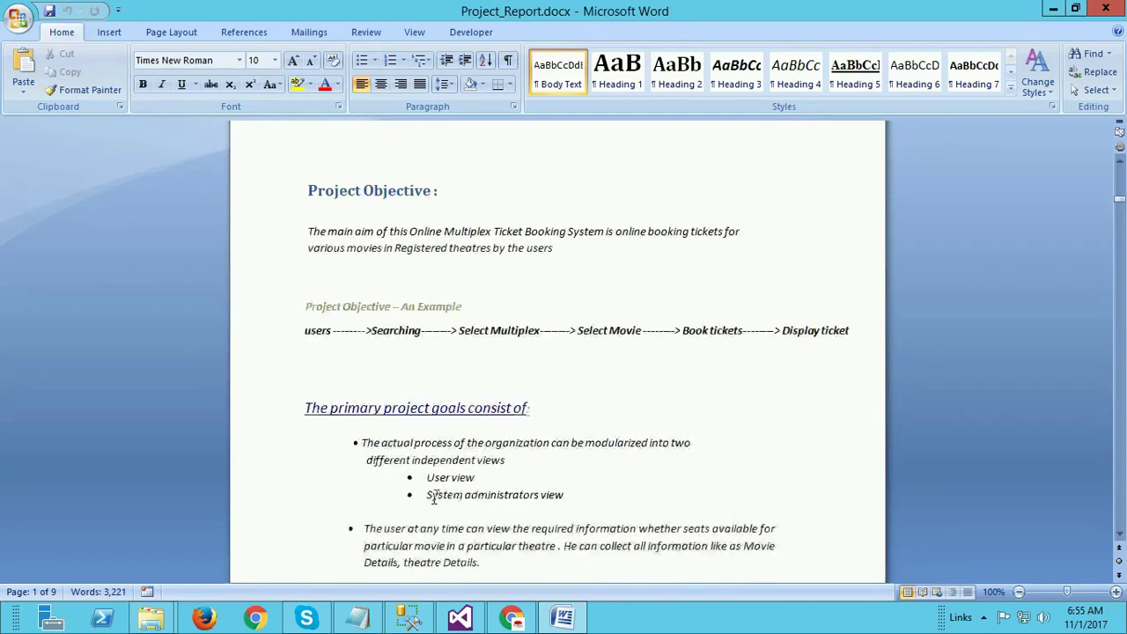
scroll(436, 497, "down", 5)
scroll(437, 493, "down", 5)
scroll(438, 490, "down", 4)
scroll(438, 490, "down", 5)
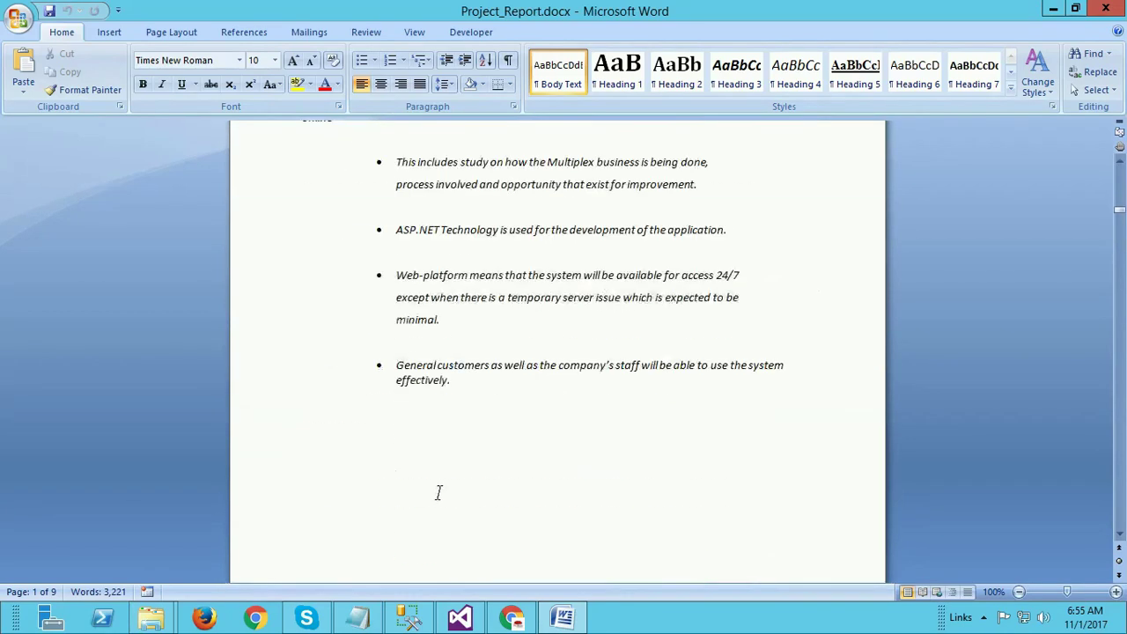
scroll(437, 493, "down", 1)
scroll(437, 492, "down", 5)
scroll(443, 499, "down", 6)
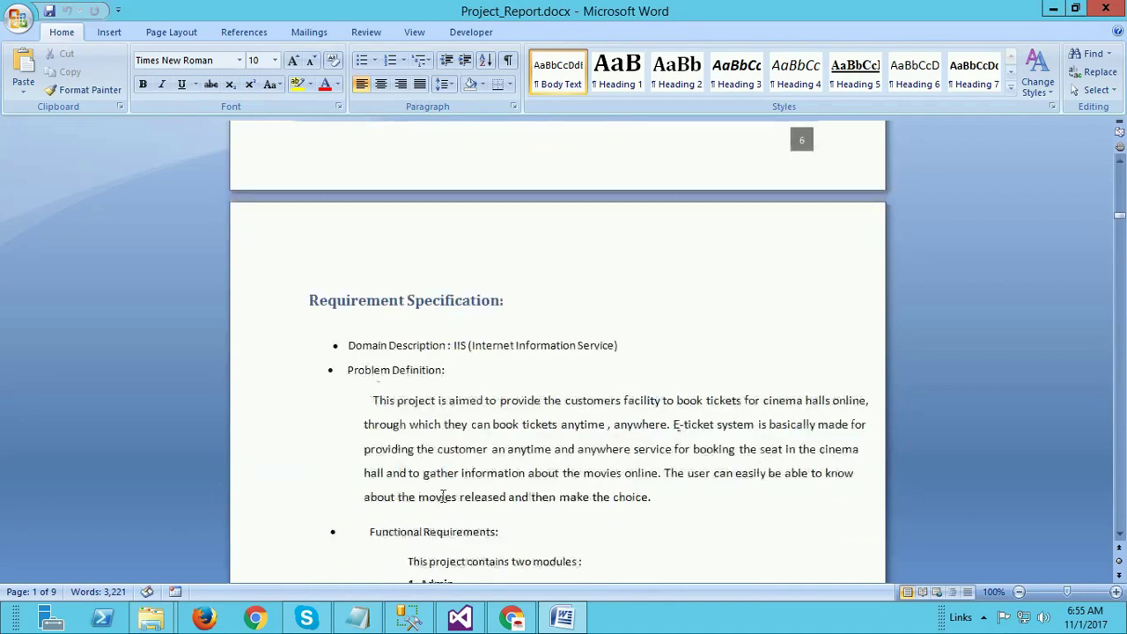
scroll(443, 495, "down", 2)
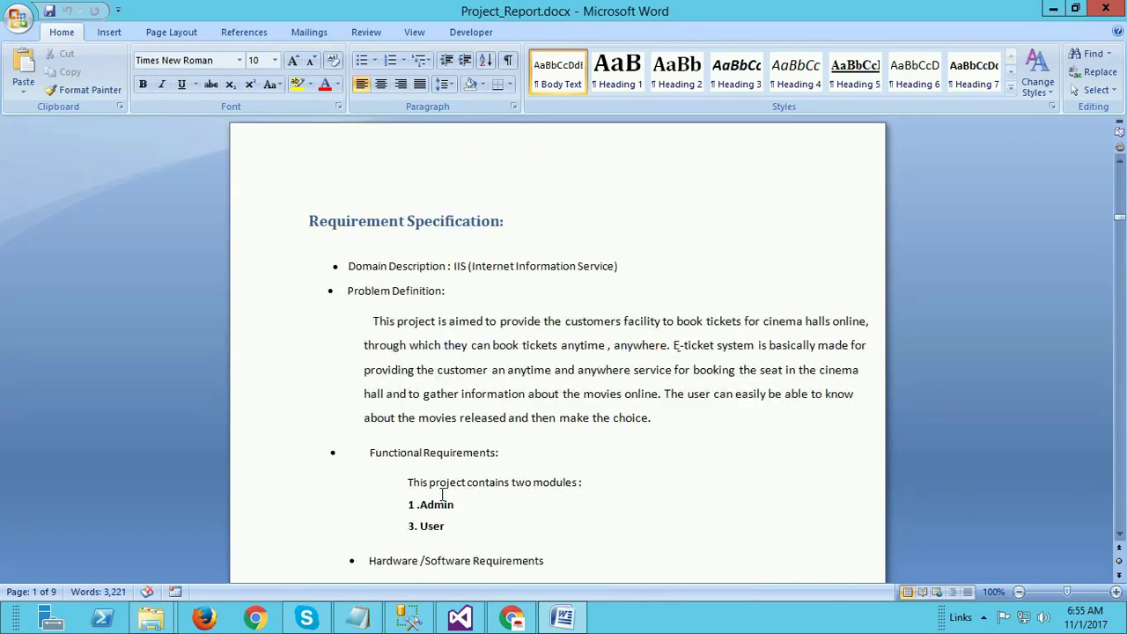